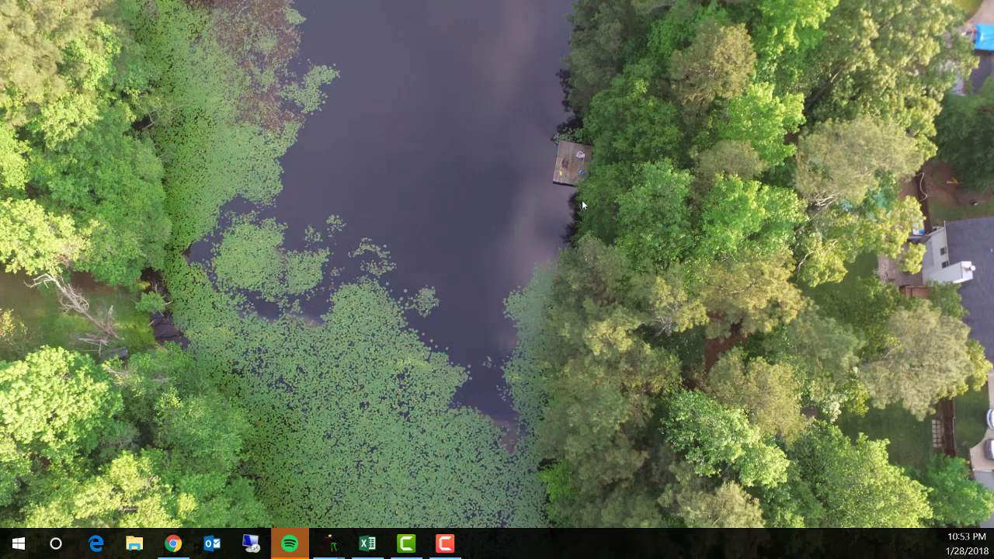
Search the computer for "fme" and launch FME Workbench
left_click(54, 545)
type("f")
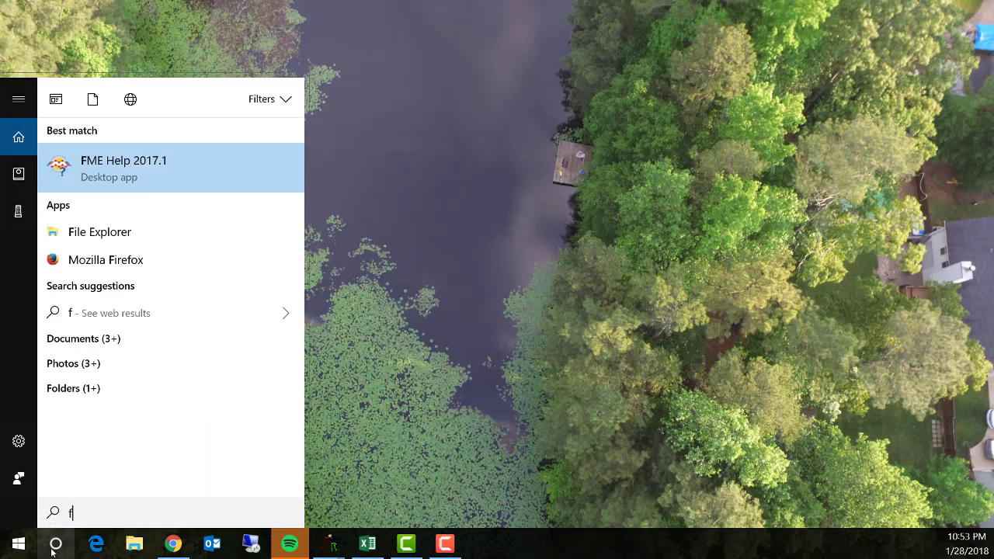
type("me")
key("Return")
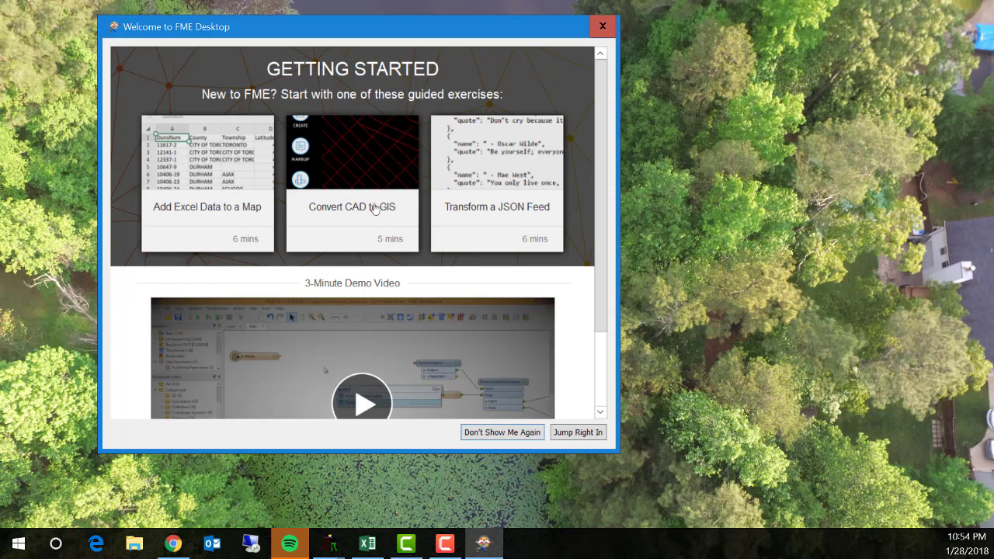
Start the Convert CAD to GIS guided exercise and advance it to Step 1: Add a Reader
left_click(400, 205)
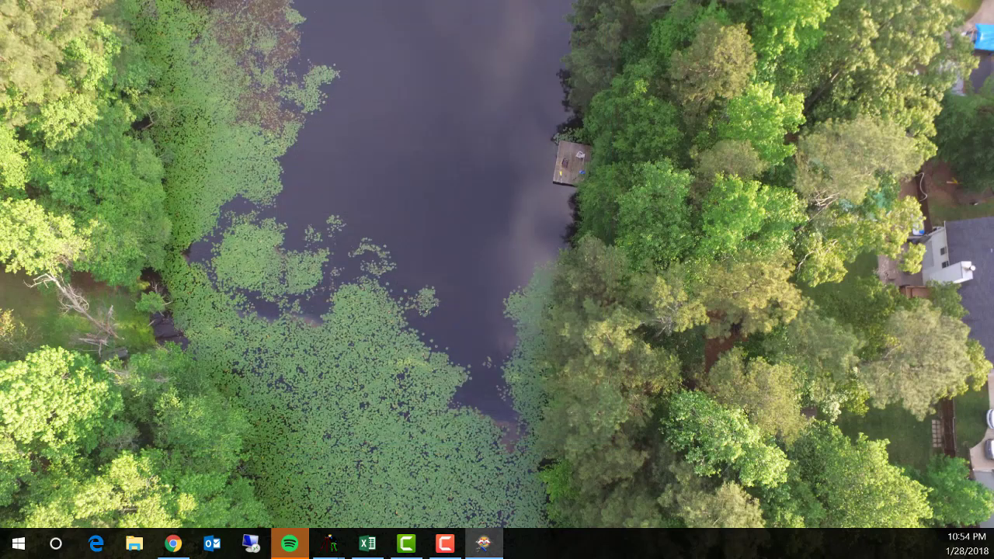
left_click_drag(993, 74, 511, 11)
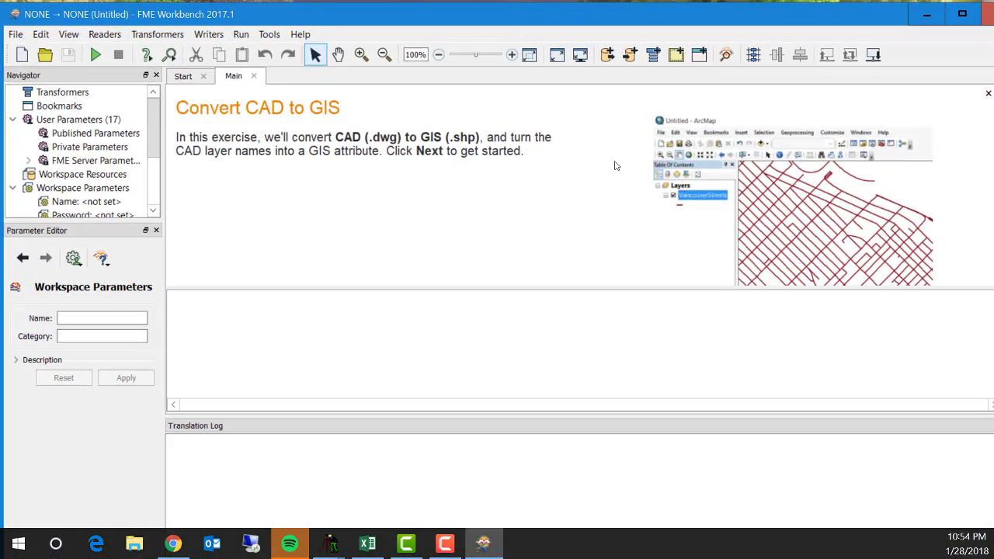
scroll(569, 230, "down", 1)
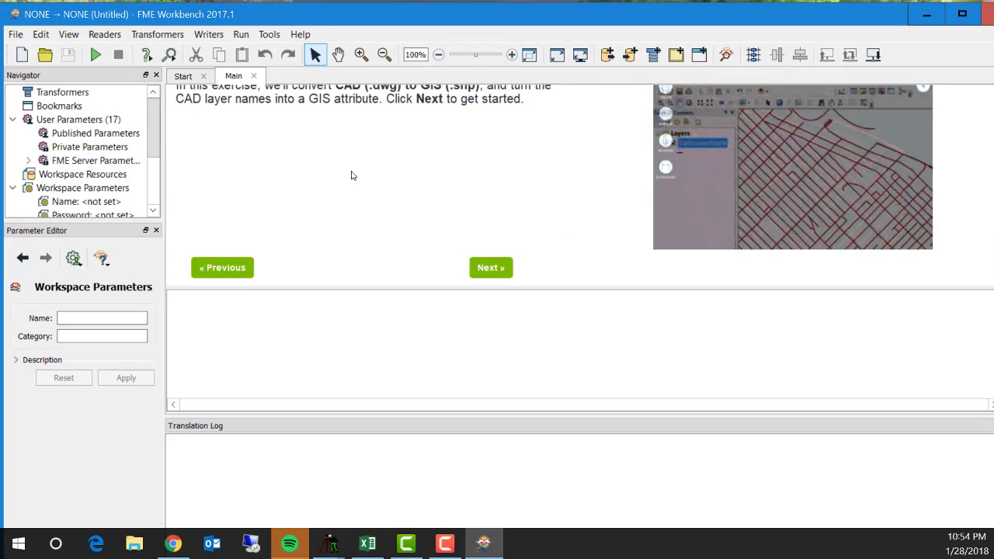
left_click(491, 268)
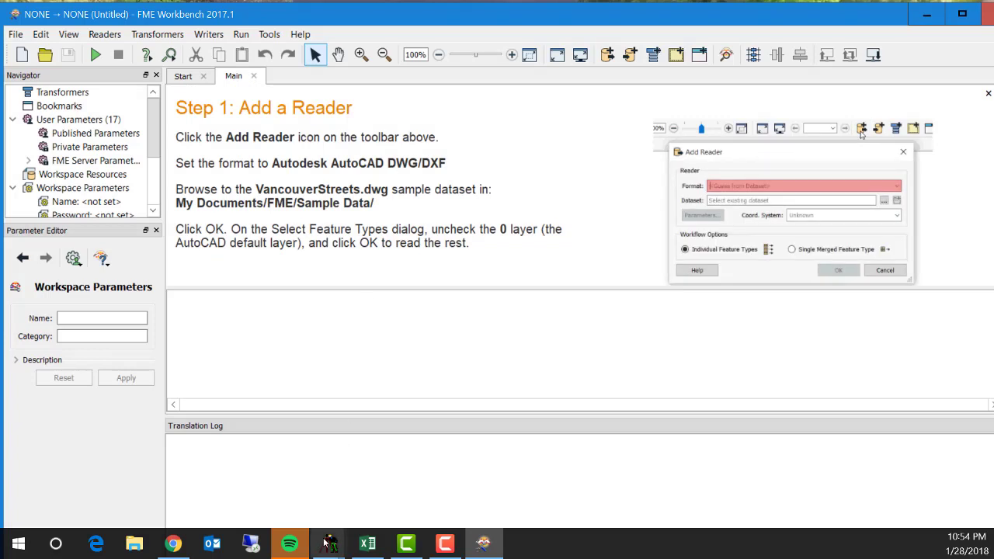
Switch to the 2018_LAB1.3_Pipeline.dwg drawing in Carlson Survey and examine the parcel boundaries and pipeline route
mouse_move(330, 542)
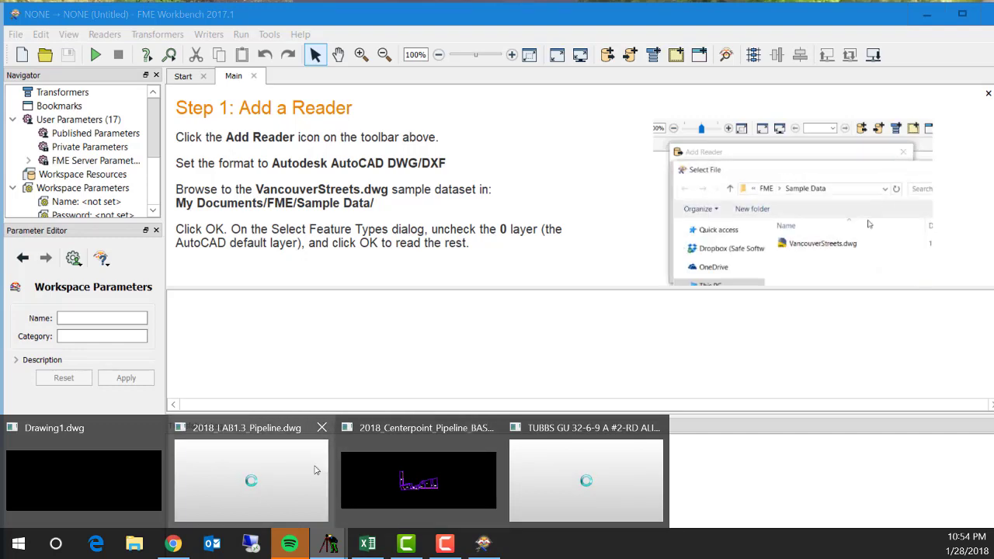
left_click(309, 464)
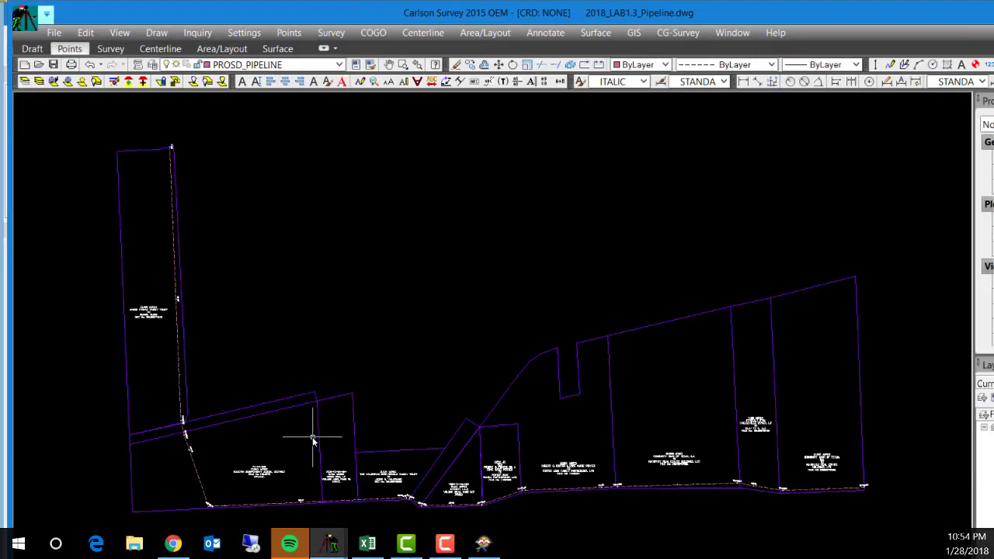
left_click_drag(231, 390, 206, 271)
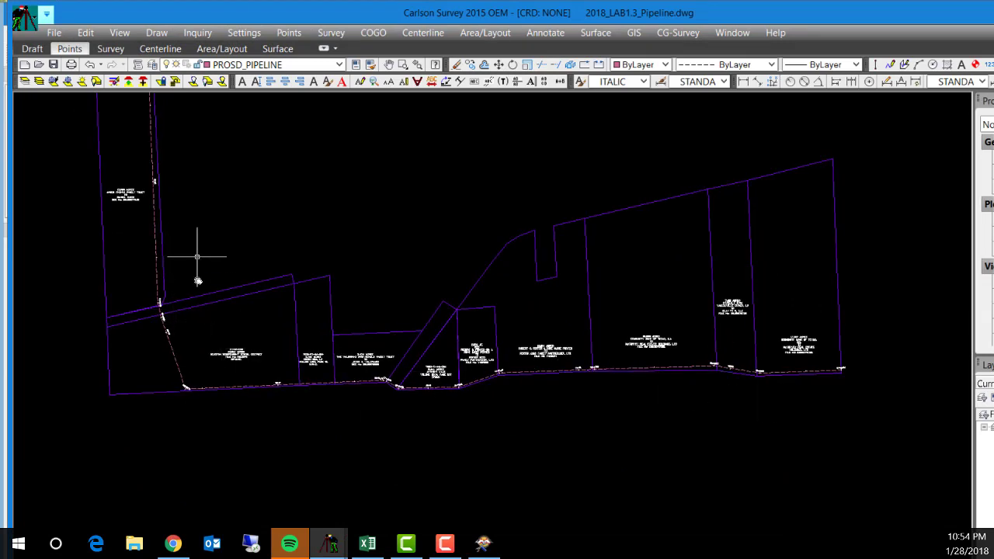
left_click_drag(199, 267, 200, 356)
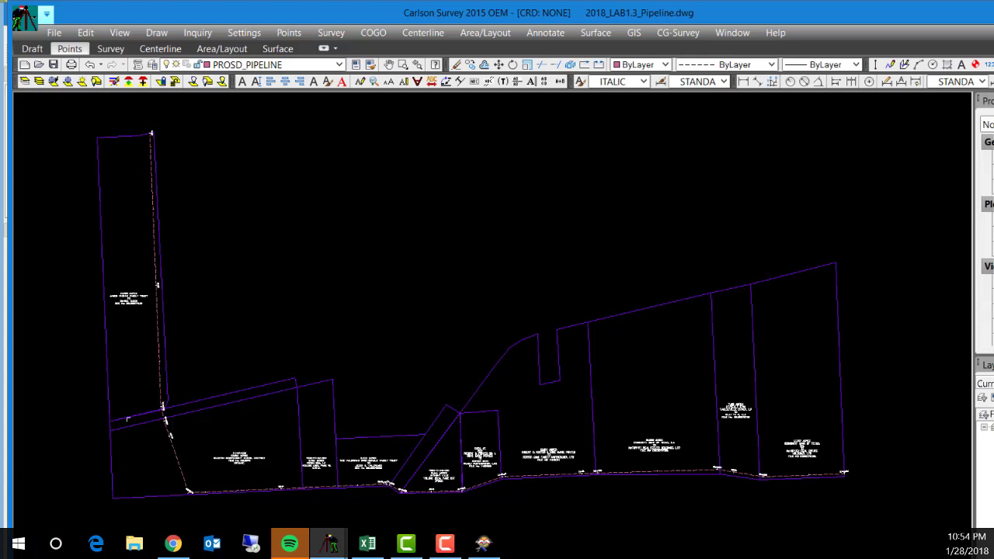
left_click_drag(211, 455, 201, 397)
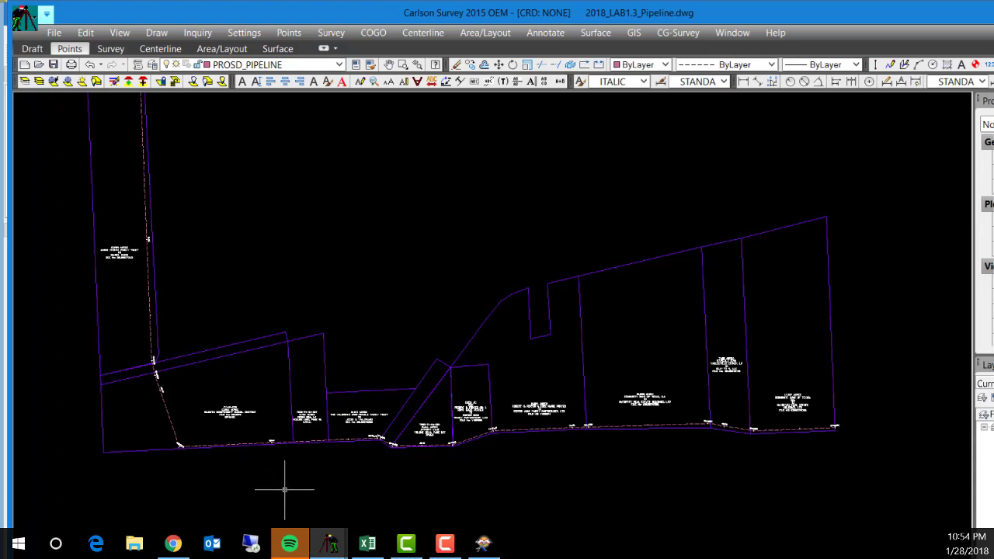
Bring up the TUBBS GU 32-6-9 A #2-RD ALIGN 3.dwg drawing and view the whole access road plan
mouse_move(485, 545)
left_click(734, 32)
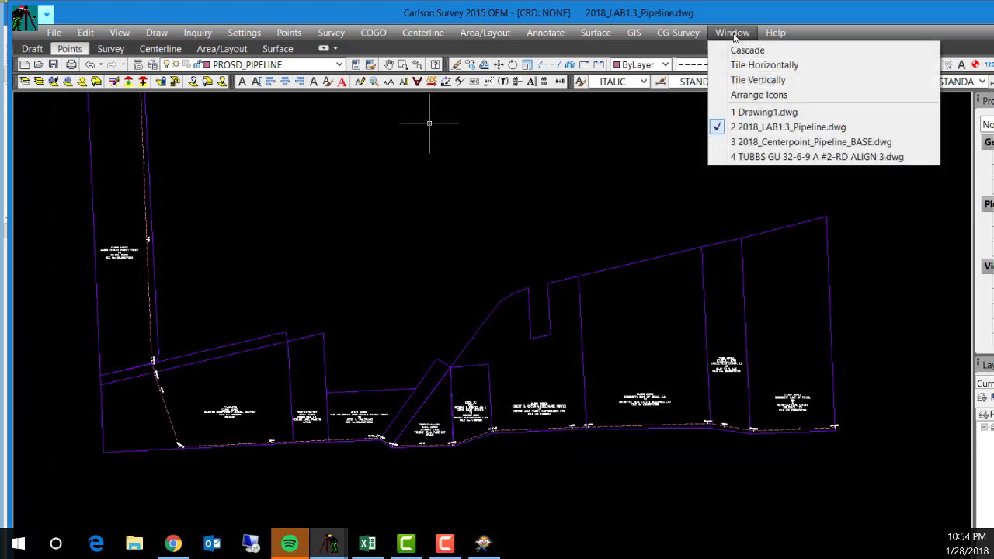
left_click(763, 157)
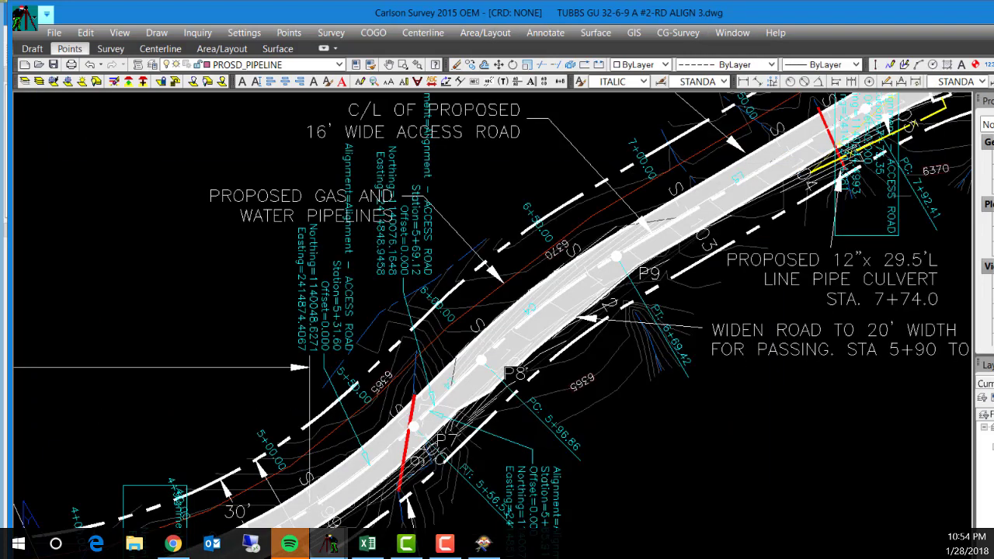
scroll(401, 327, "down", 6)
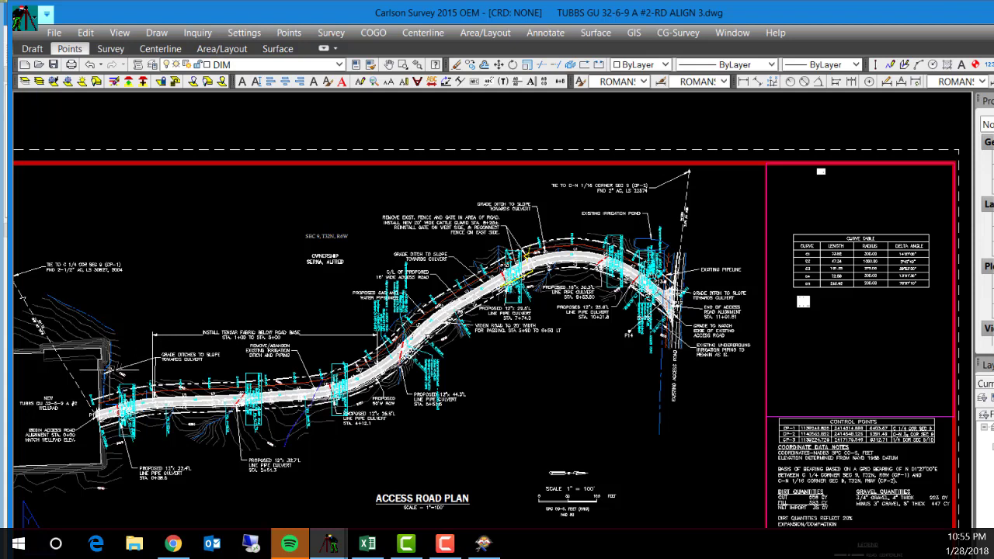
Display the 2018_LAB1.3_Pipeline.dwg drawing again, then return to the guided exercise in FME Workbench
left_click(732, 33)
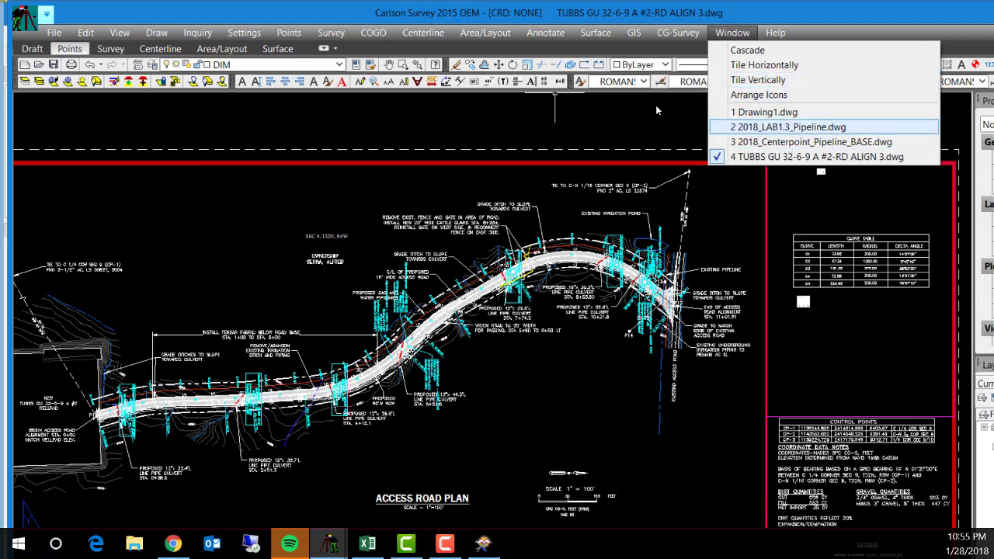
left_click(788, 127)
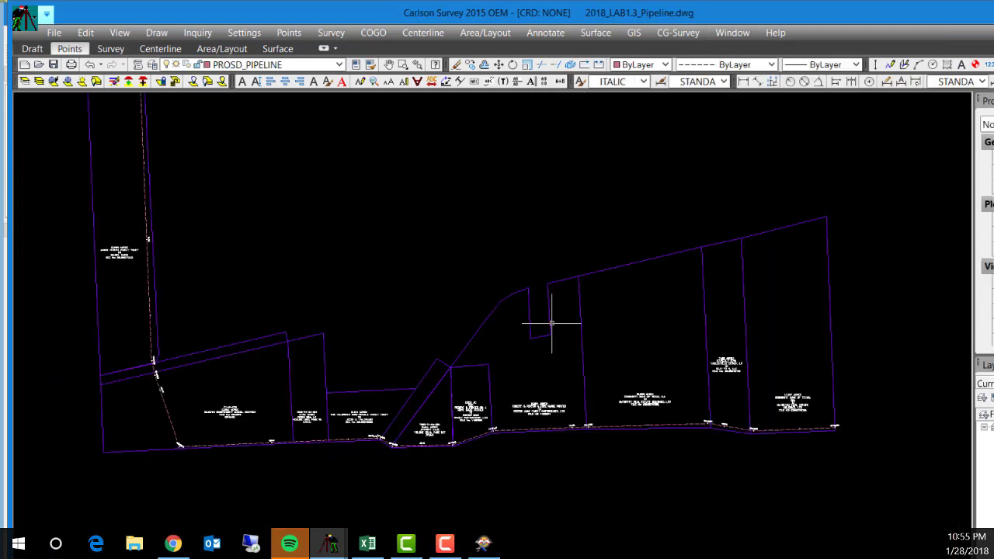
left_click(490, 546)
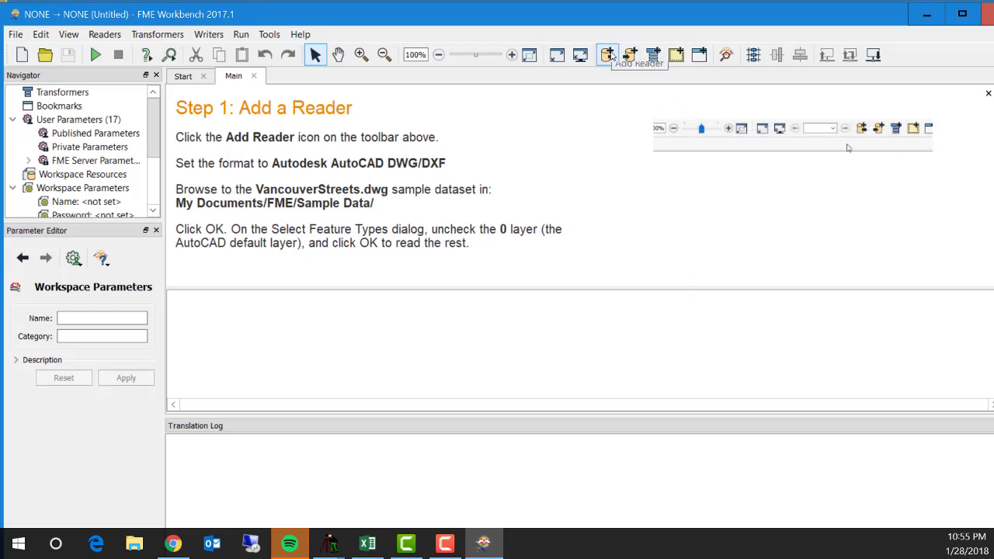
Set up a new reader with the Autodesk AutoCAD DWG/DXF format and the 2018_LAB1.3_Pipeline drawing from the DATA folder as dataset
left_click(610, 55)
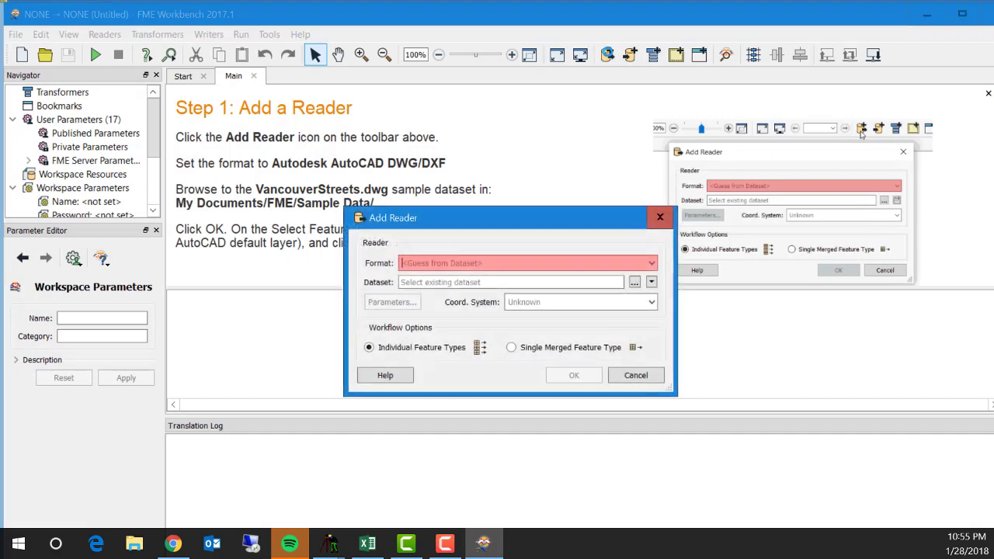
left_click(653, 263)
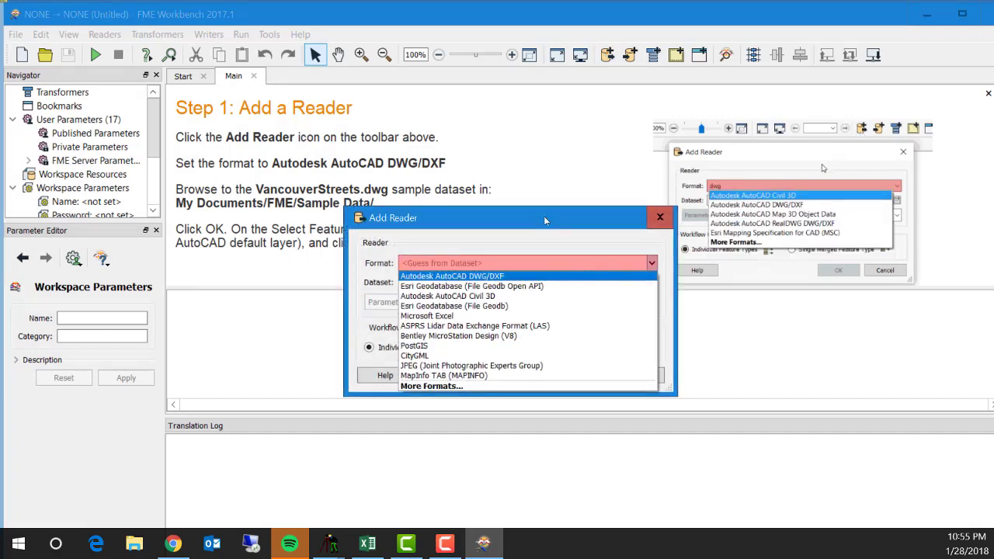
left_click(452, 277)
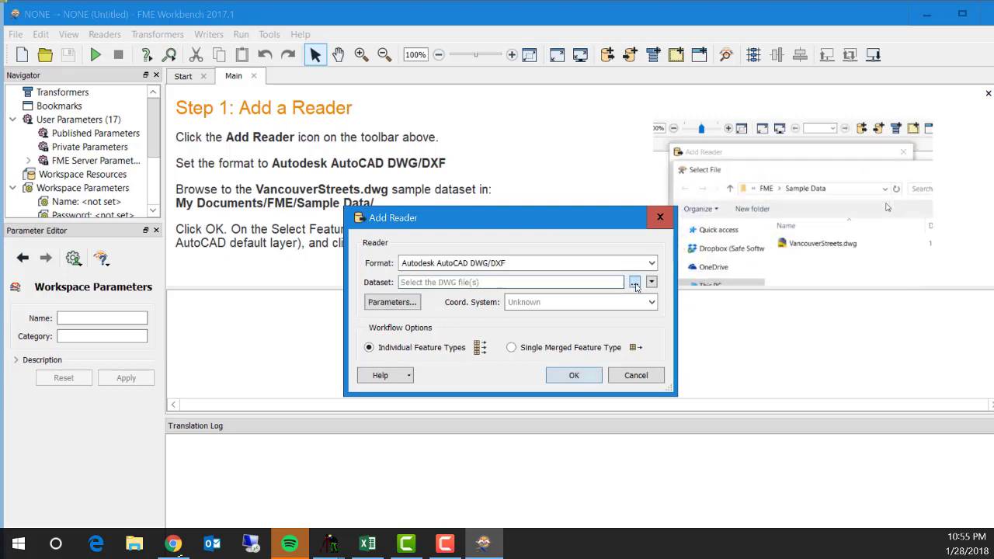
left_click(634, 283)
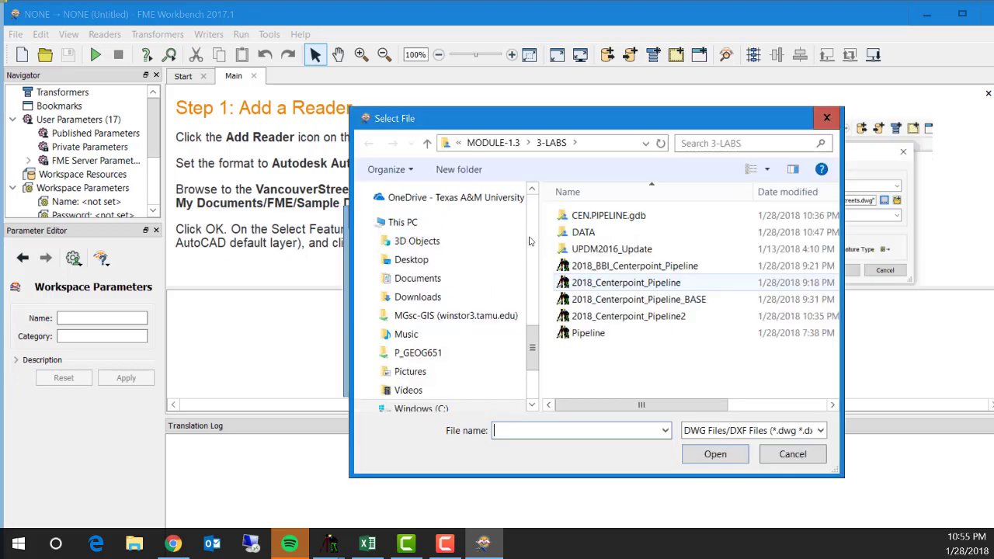
double_click(606, 232)
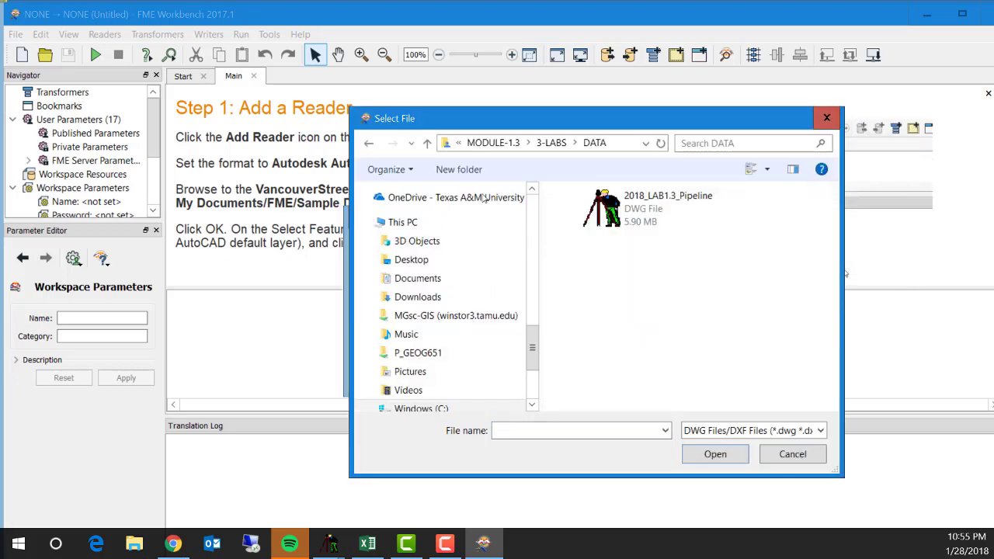
left_click(609, 226)
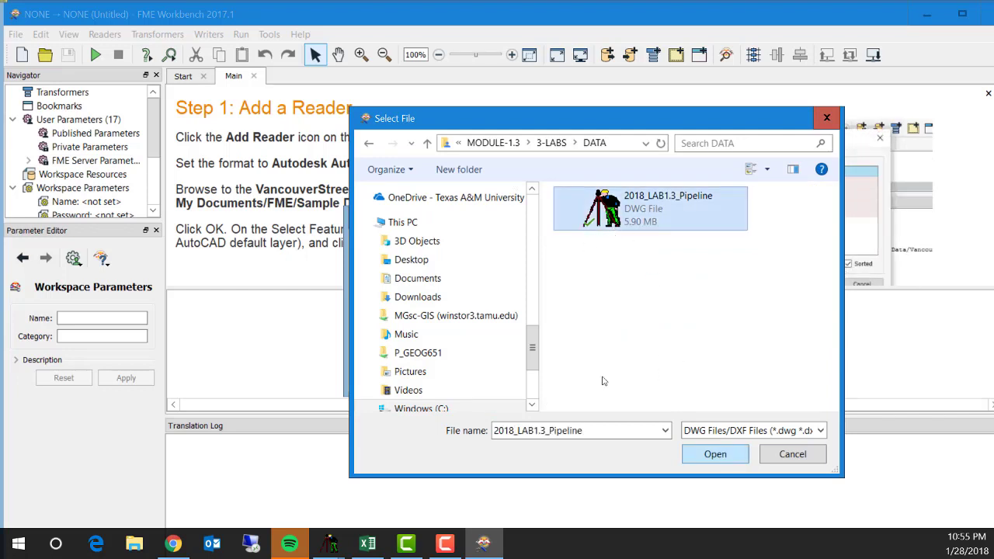
key("Return")
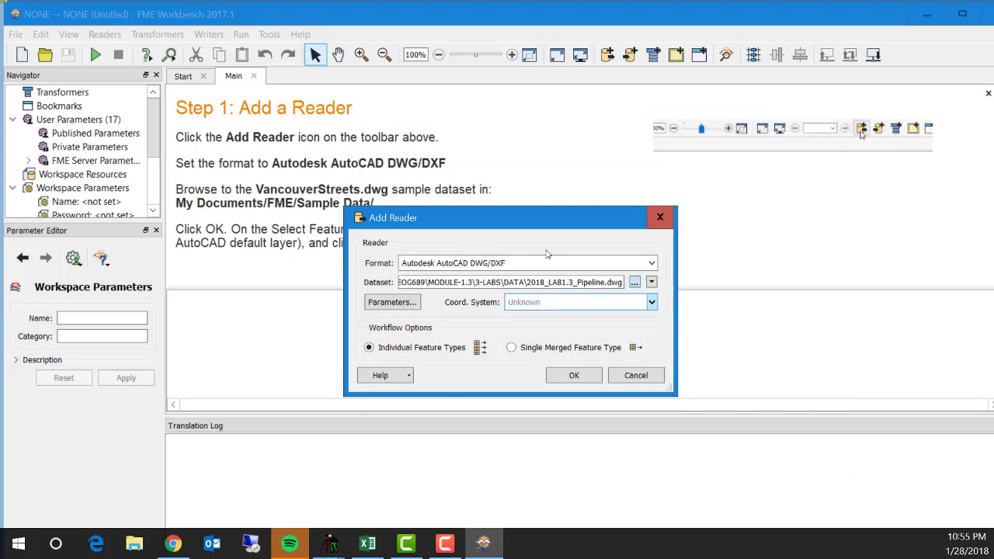
Add the reader with coordinate system TX83-SCF and advance the guided exercise to Step 2: Add a Writer
left_click(652, 302)
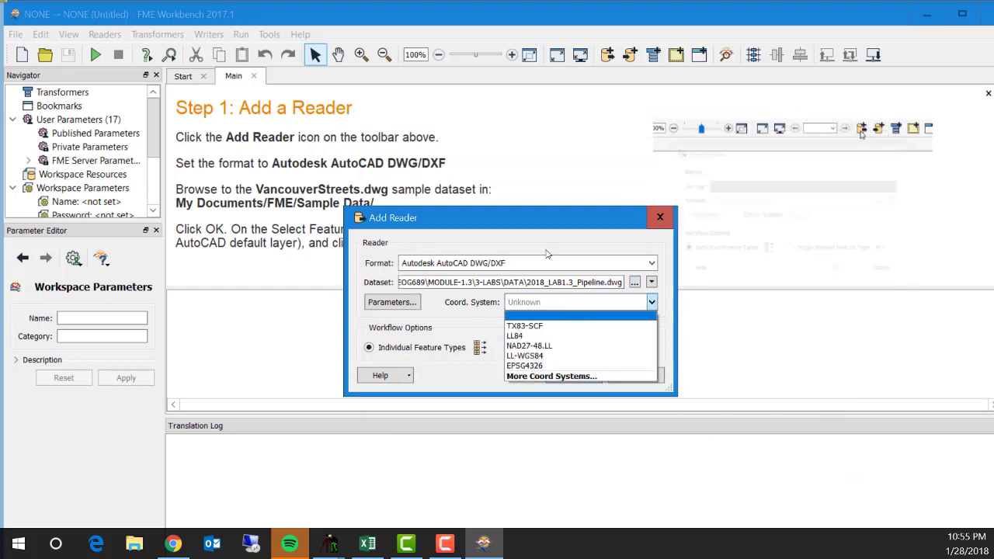
left_click(627, 328)
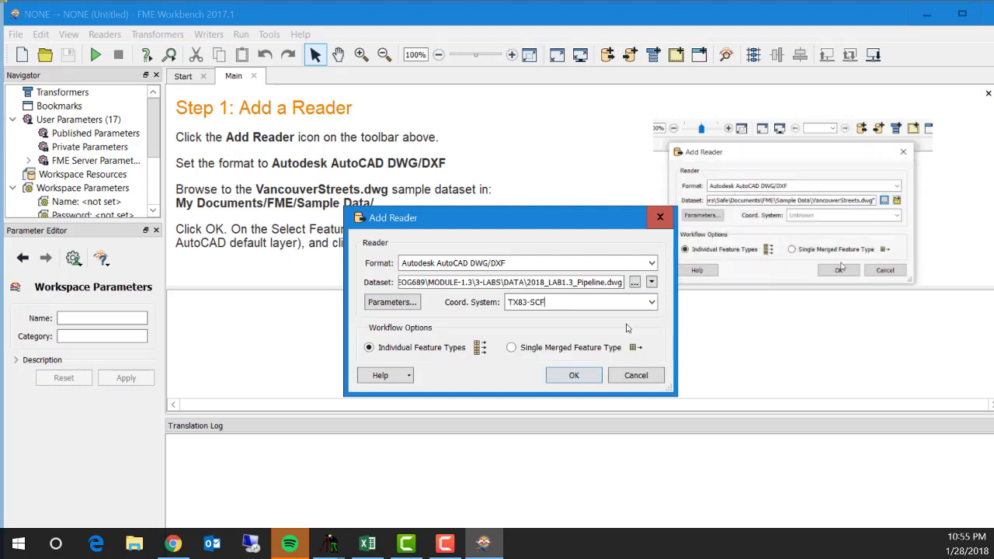
key("Return")
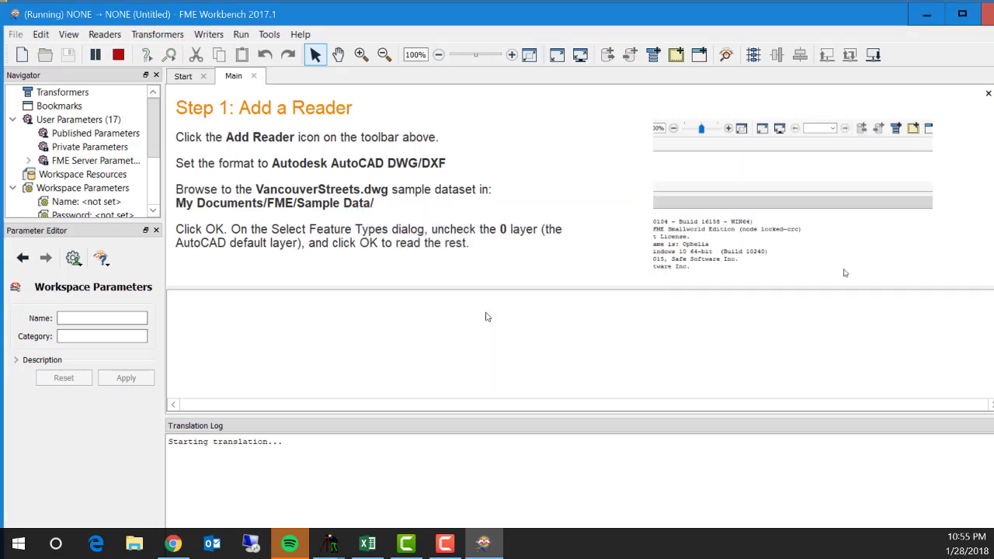
scroll(512, 229, "down", 2)
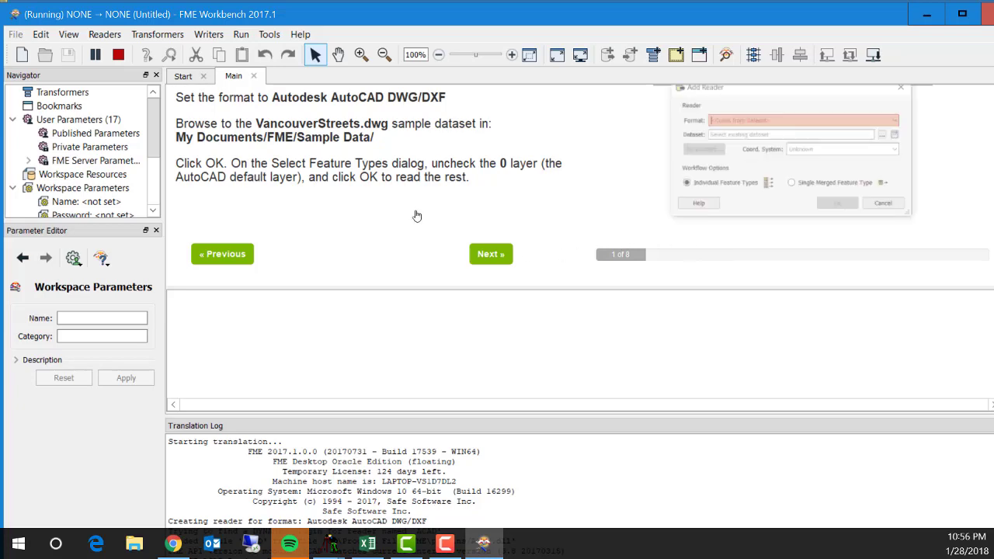
left_click(505, 255)
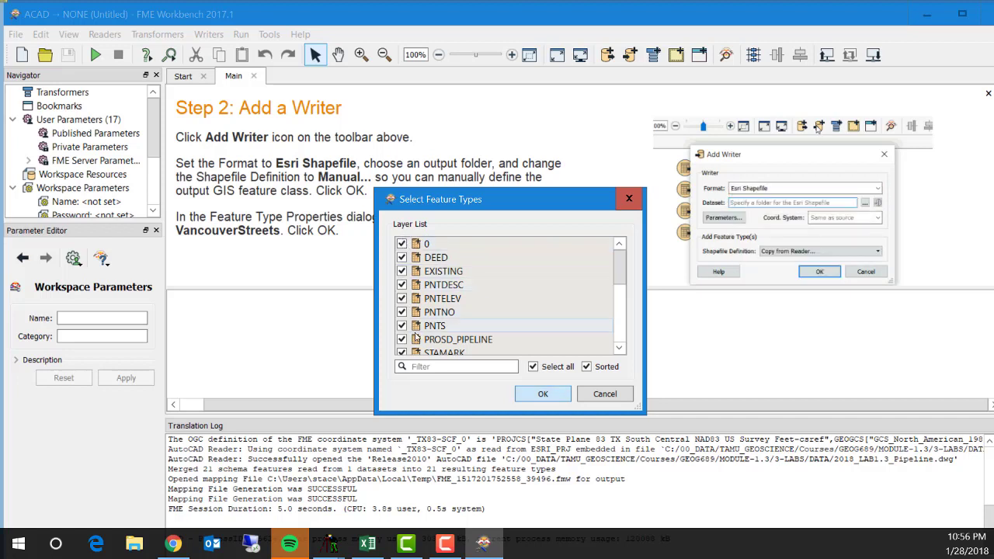
Exclude the layers 0, EXISTING, PNTDESC, PNTELEV, PNTNO, PNTS and STAMARK from the feature types to import
left_click(401, 244)
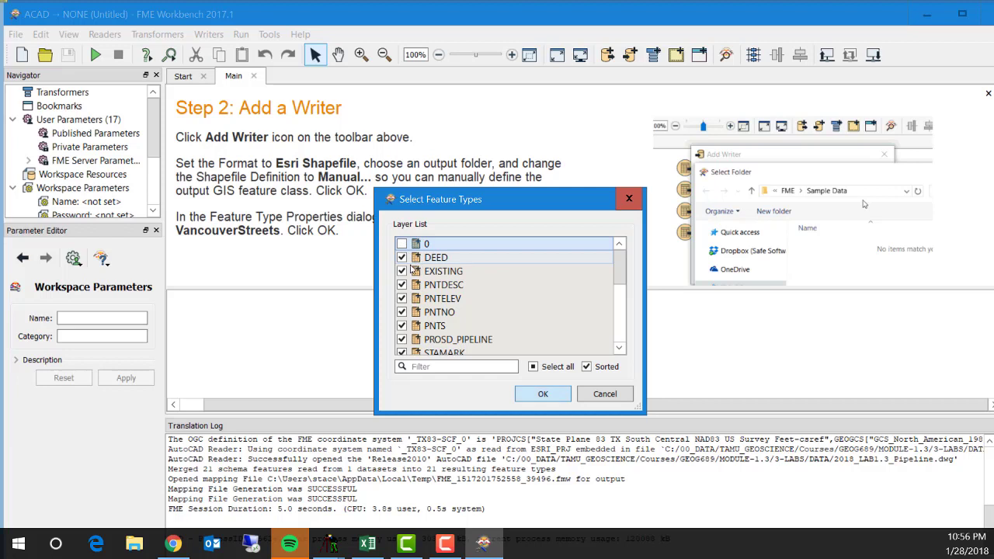
left_click(401, 271)
left_click(401, 285)
left_click(401, 298)
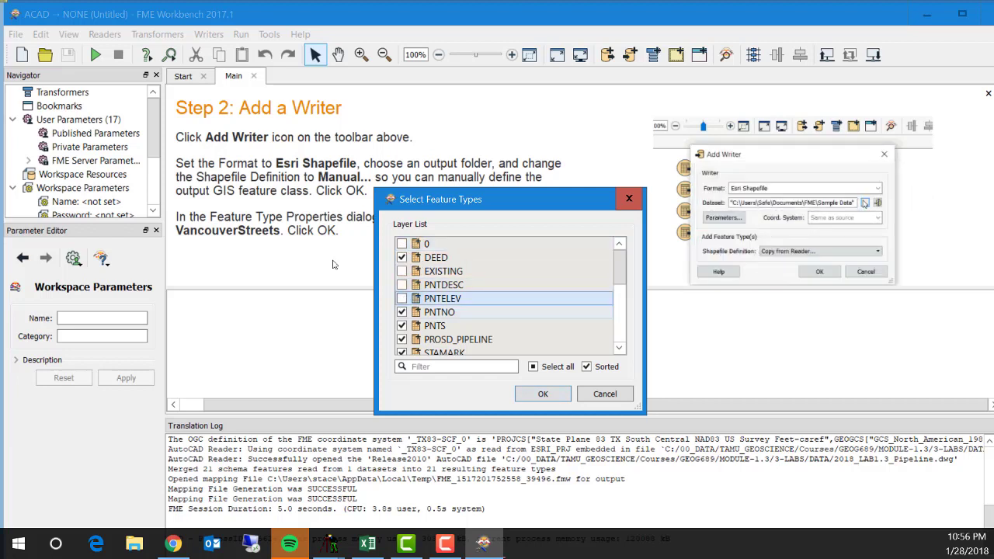
left_click(401, 312)
left_click(401, 325)
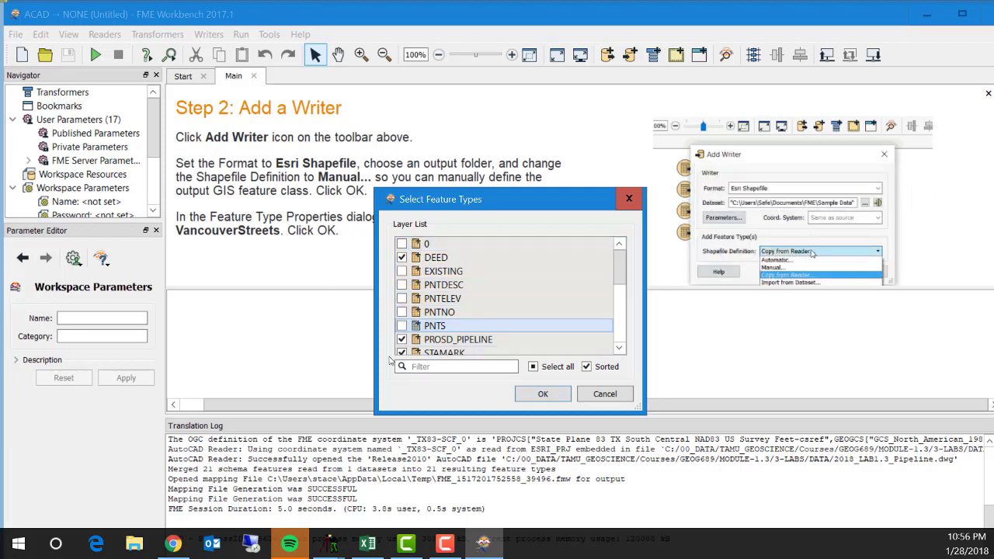
left_click(402, 353)
Exclude the layers STATEXT, TEXT, VIEWPORT, Z-BORDER, Z-CERTIFICATE and Z-FLOOD NOTE from the feature types to import
scroll(404, 334, "down", 2)
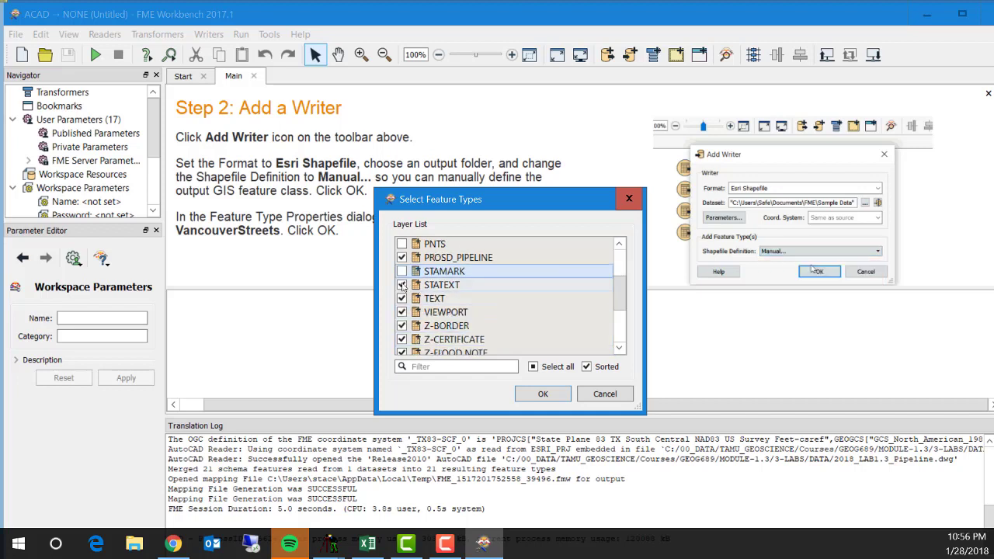
left_click(401, 285)
left_click(401, 298)
left_click(401, 312)
left_click(402, 325)
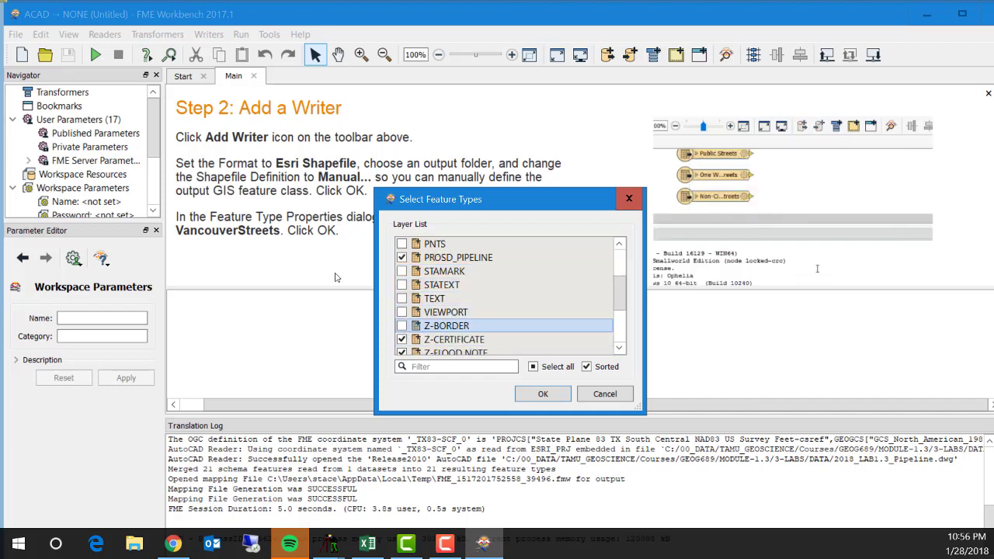
left_click(402, 339)
left_click(402, 352)
Exclude the layers Z-GRAPH-SCALE, Z-JAG LOGO, Z-NORTH and Z-PLACE HOLDER from the feature types to import
scroll(439, 346, "down", 2)
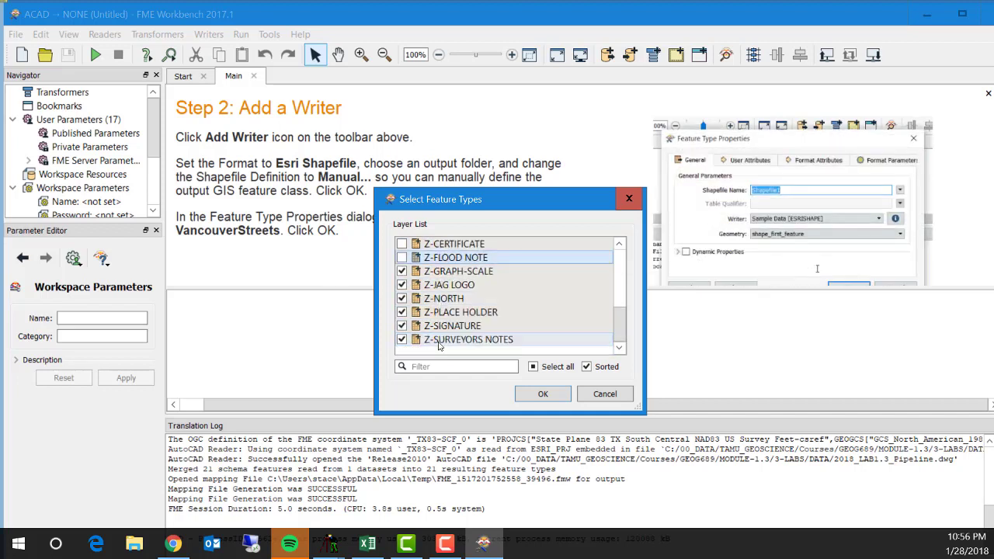
scroll(439, 346, "up", 1)
left_click(402, 312)
left_click(401, 326)
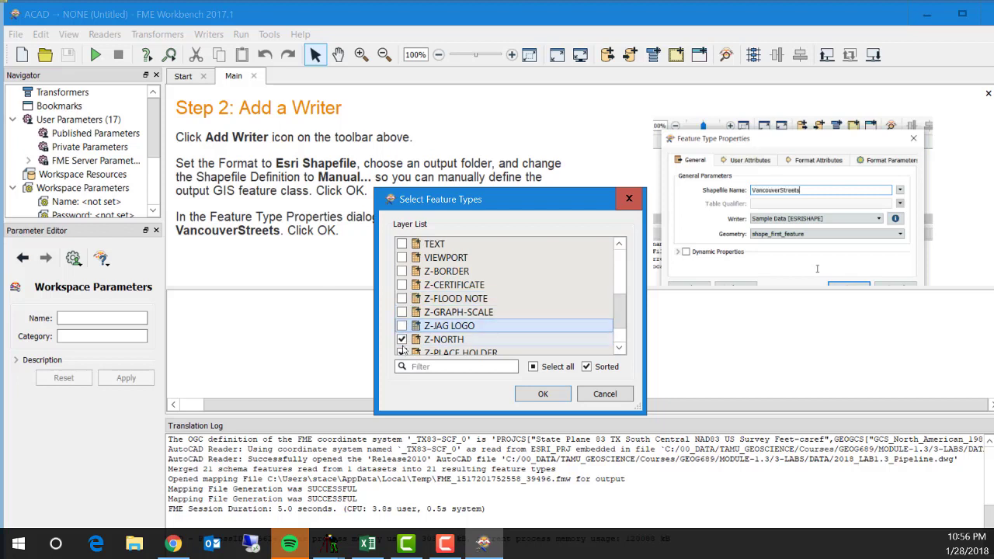
left_click(401, 339)
left_click(401, 352)
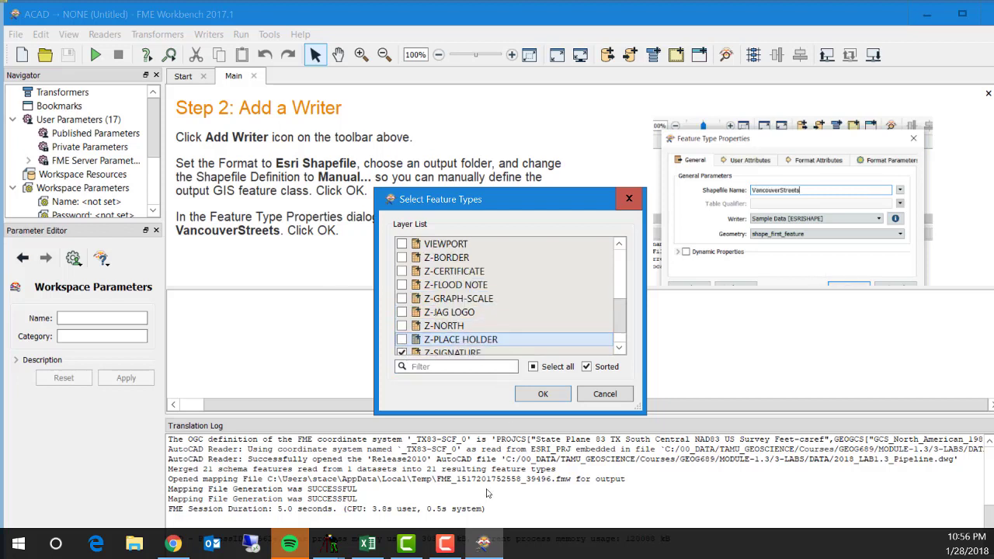
Switch to the 2018_LAB1.3_Pipeline.dwg drawing in Carlson Survey, enlarge its window and review the drawing's full layer list
left_click(330, 543)
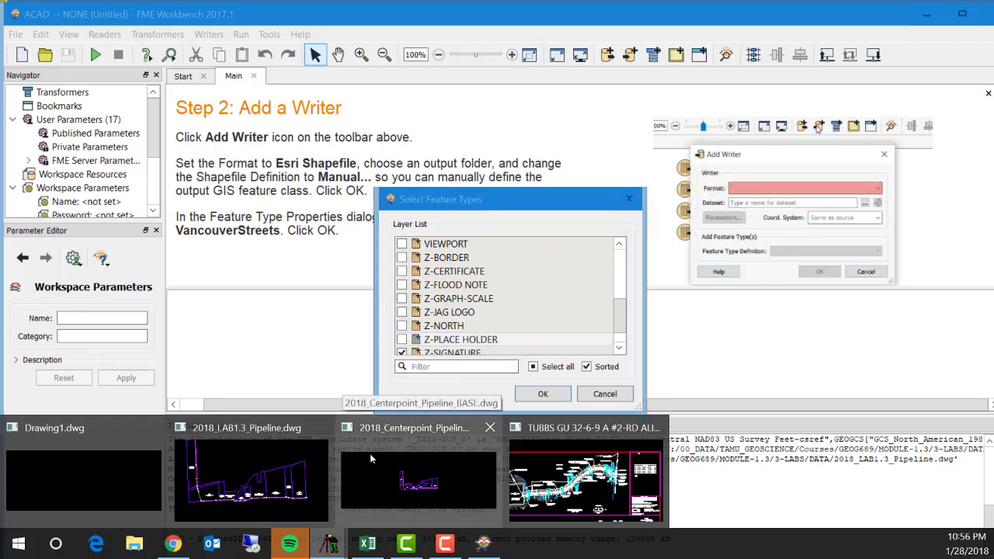
left_click(249, 478)
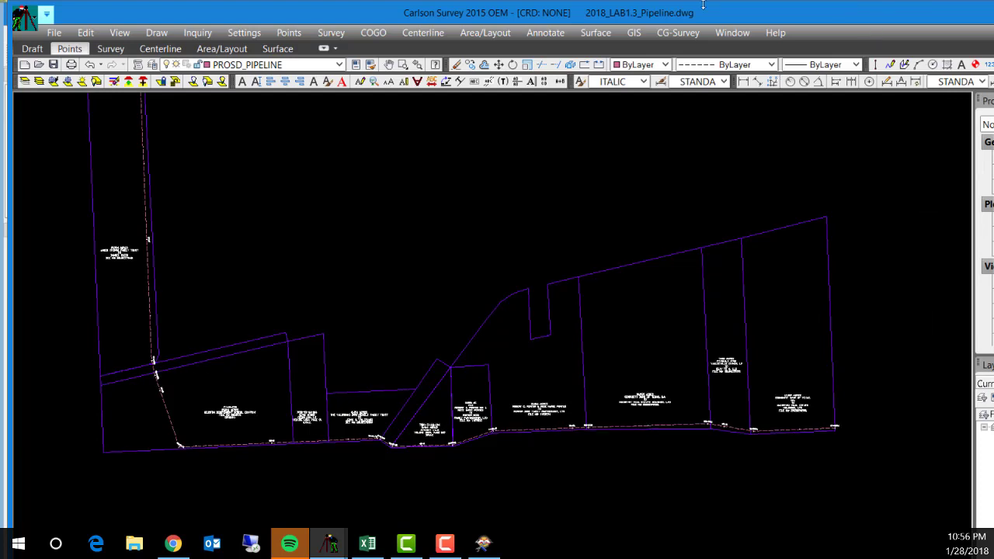
left_click_drag(992, 17, 970, 17)
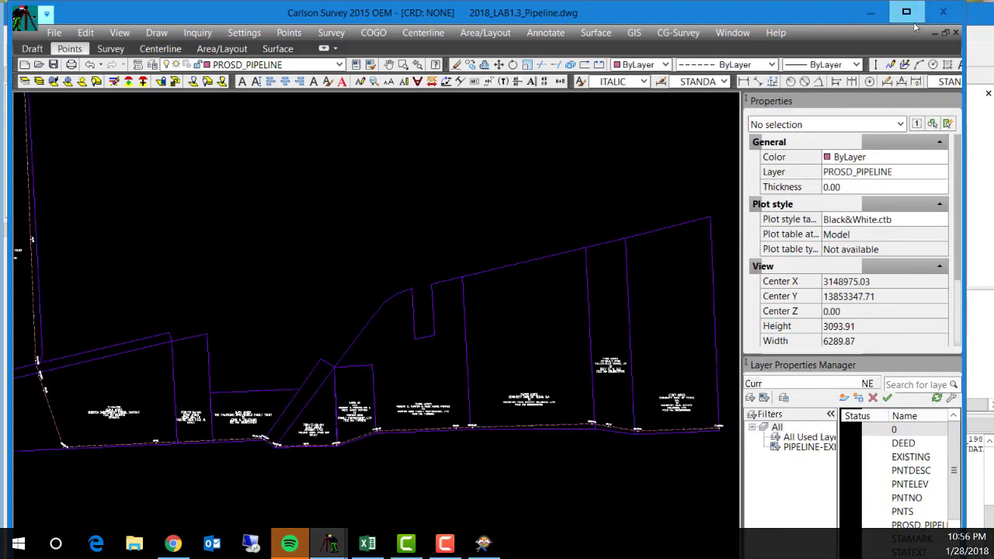
double_click(758, 13)
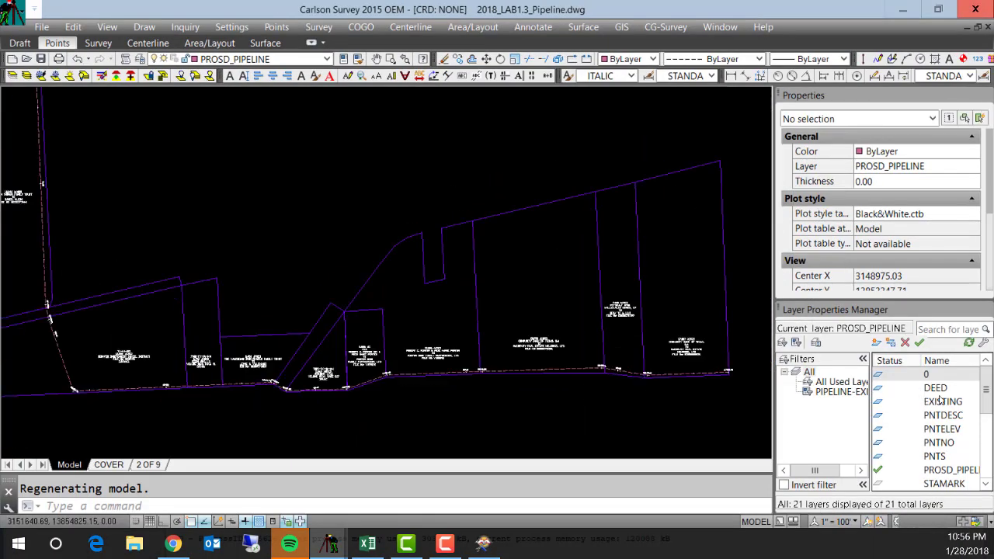
left_click(124, 58)
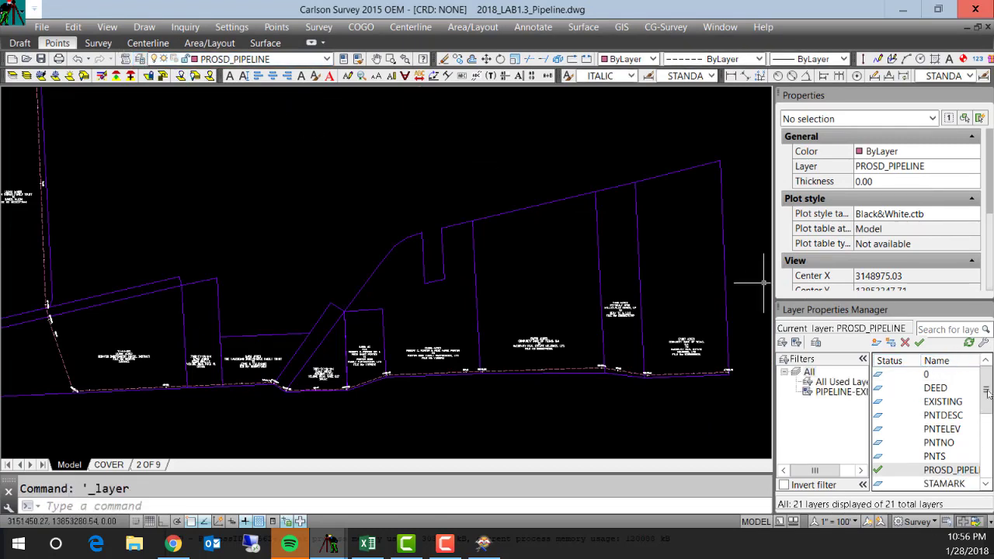
left_click_drag(987, 395, 992, 441)
left_click_drag(990, 448, 986, 386)
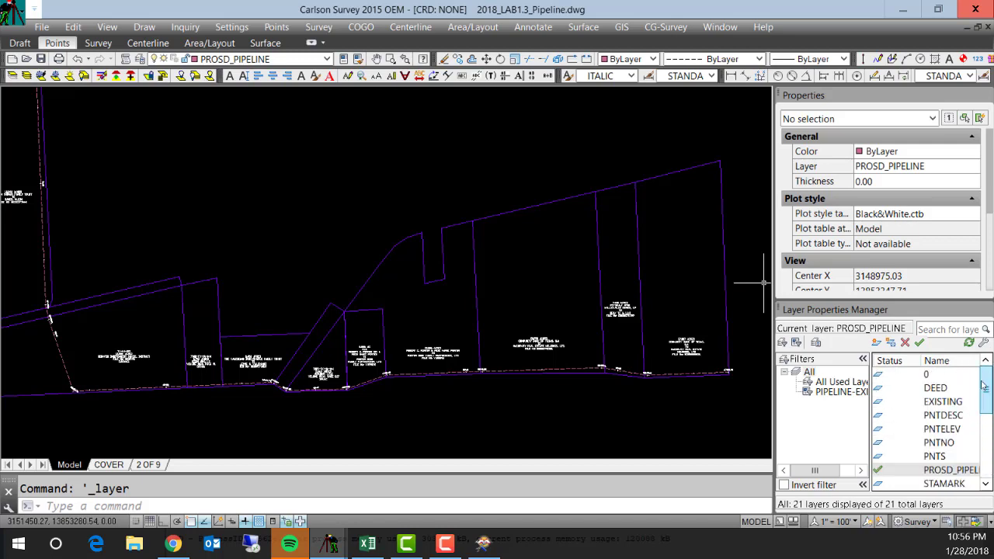
Back in FME Workbench, exclude Z-SIGNATURE and Z-SURVEYORS NOTES as well and import only the DEED and PROSD_PIPELINE layers
left_click(483, 544)
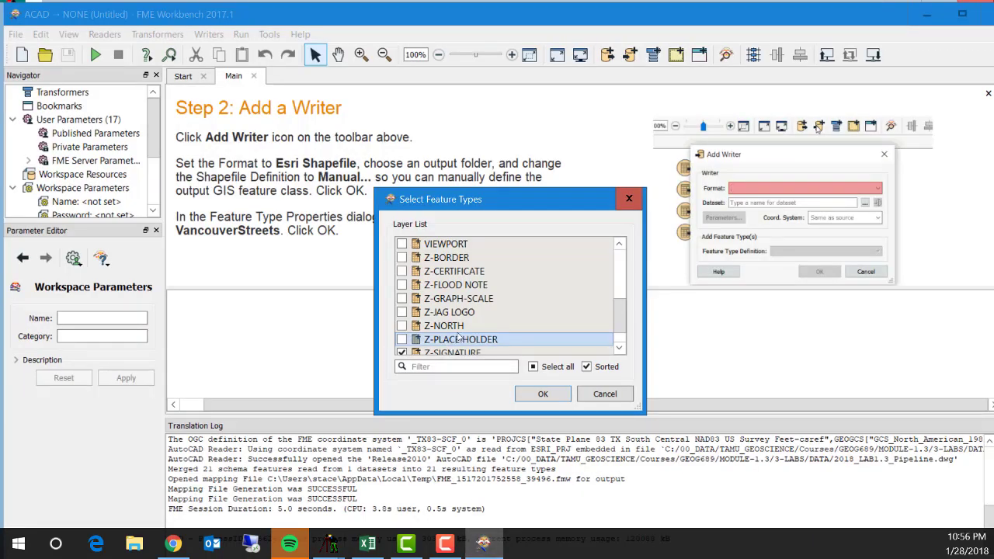
scroll(435, 346, "down", 1)
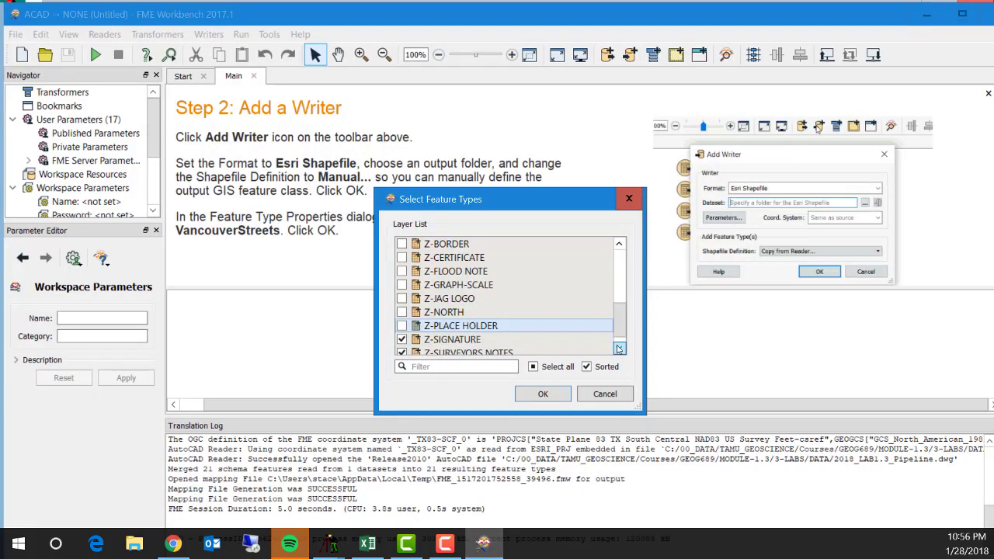
left_click(402, 340)
left_click(401, 352)
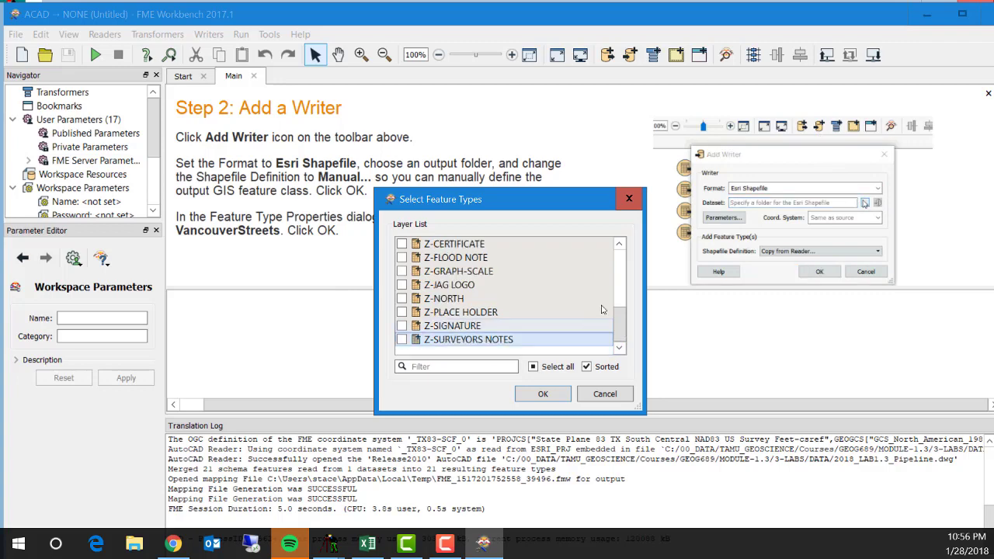
left_click_drag(619, 318, 621, 257)
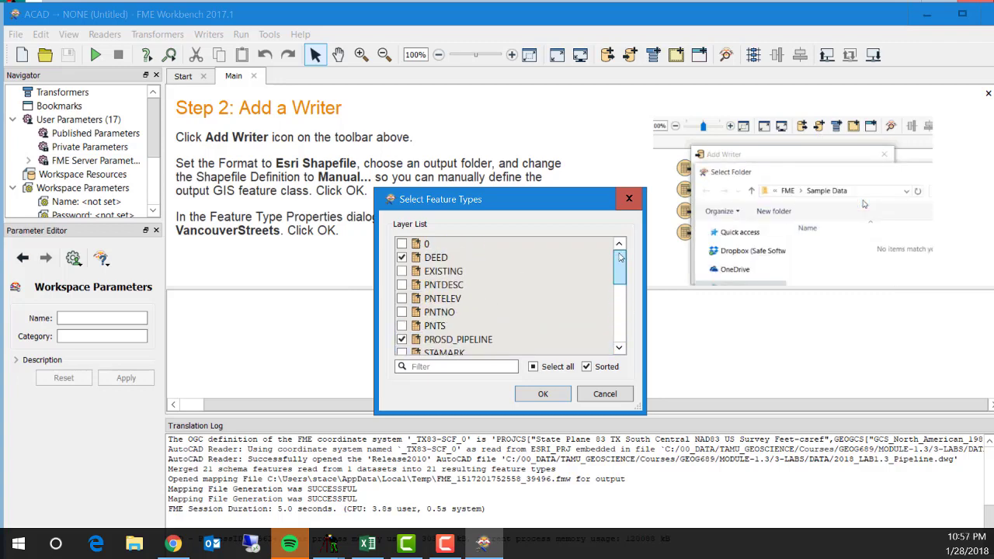
key("Return")
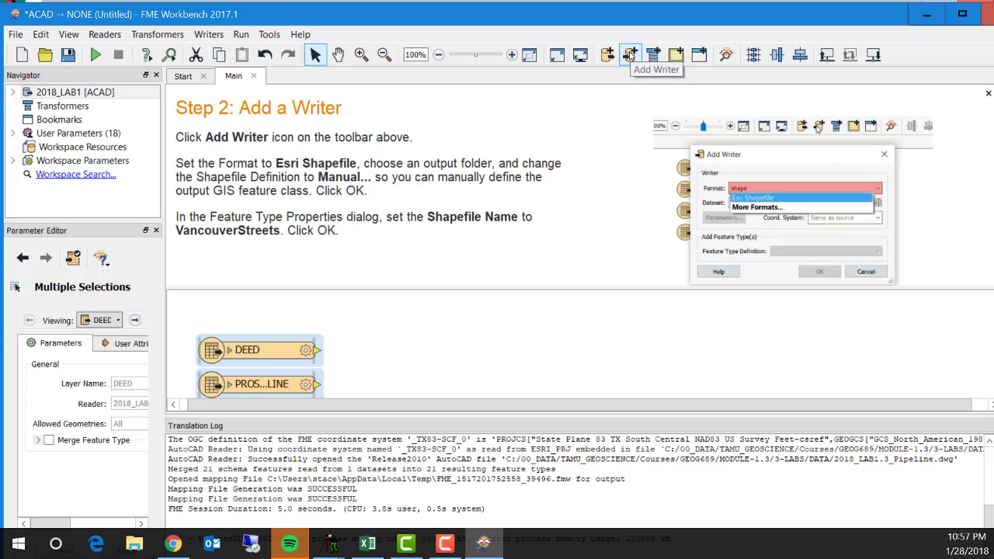
Set up a new writer with the Esri Geodatabase (File Geodb Open API) format, FILEGDB, and coordinate system TX83-SCF
left_click(630, 54)
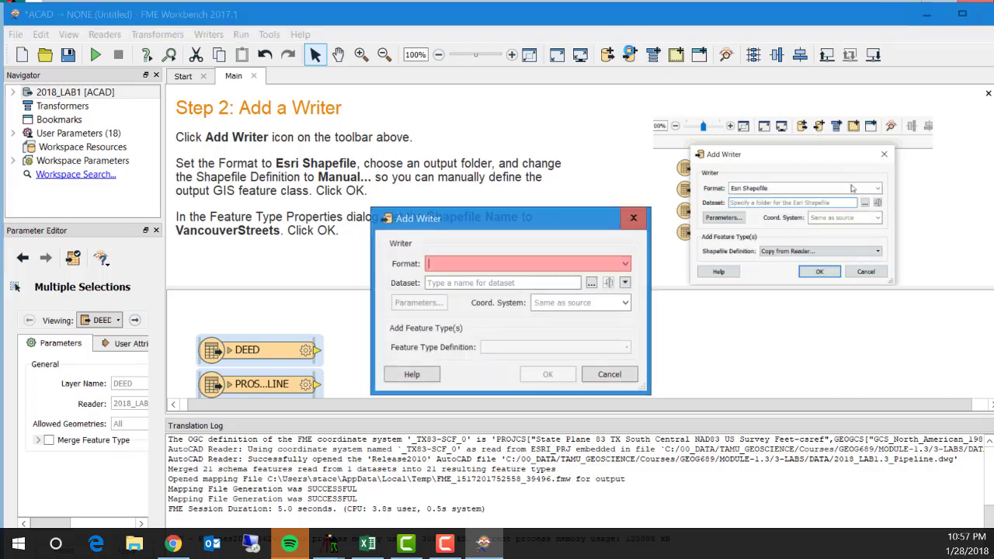
left_click(626, 264)
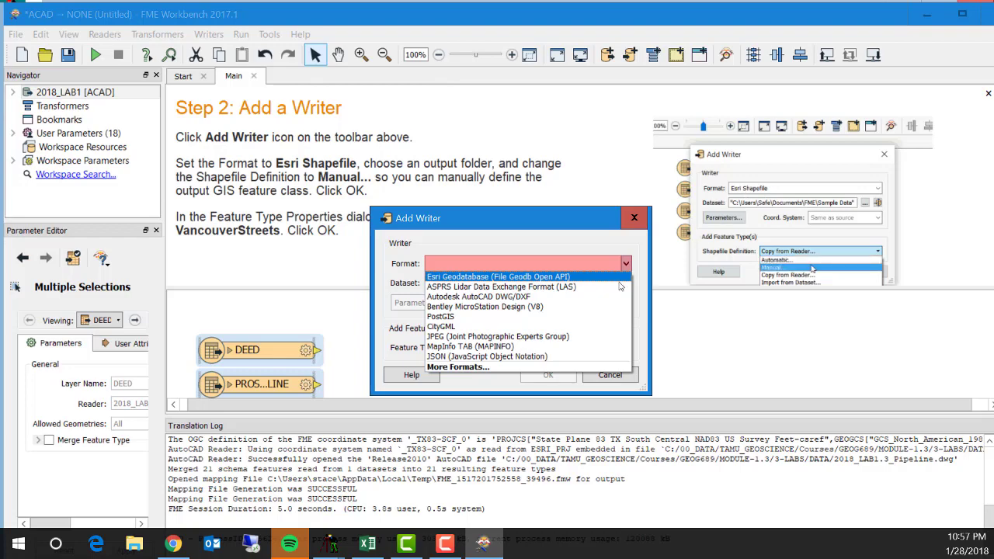
left_click(477, 370)
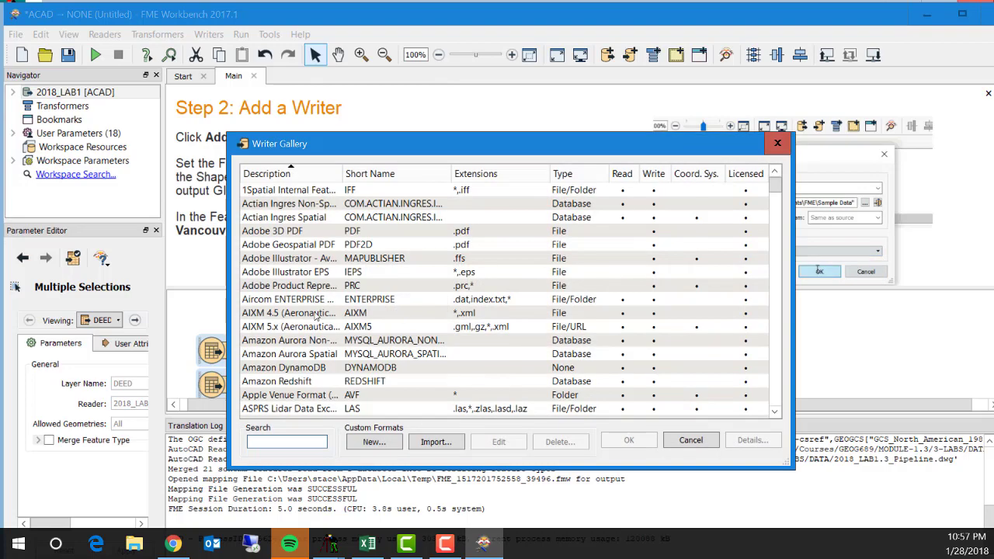
scroll(309, 286, "down", 4)
scroll(309, 286, "down", 2)
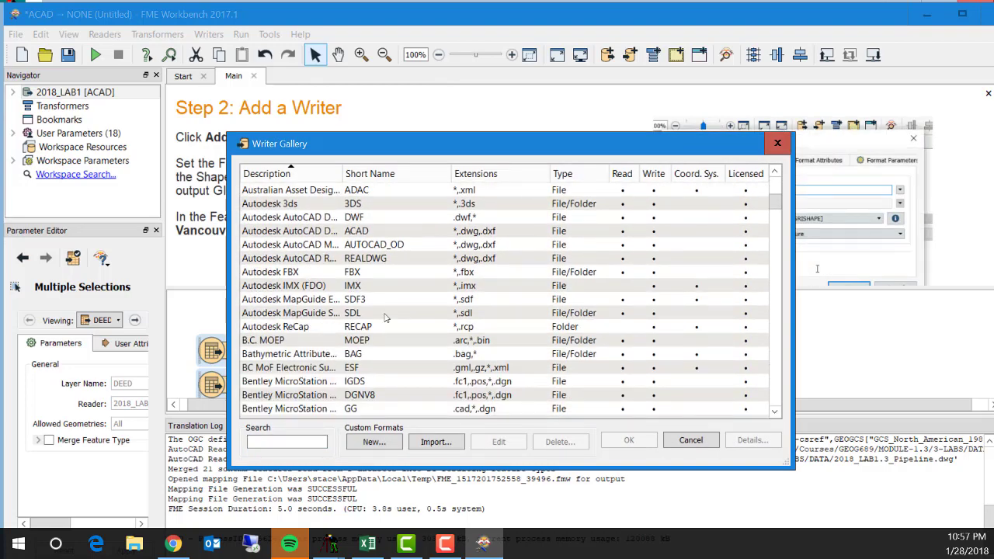
scroll(384, 316, "down", 5)
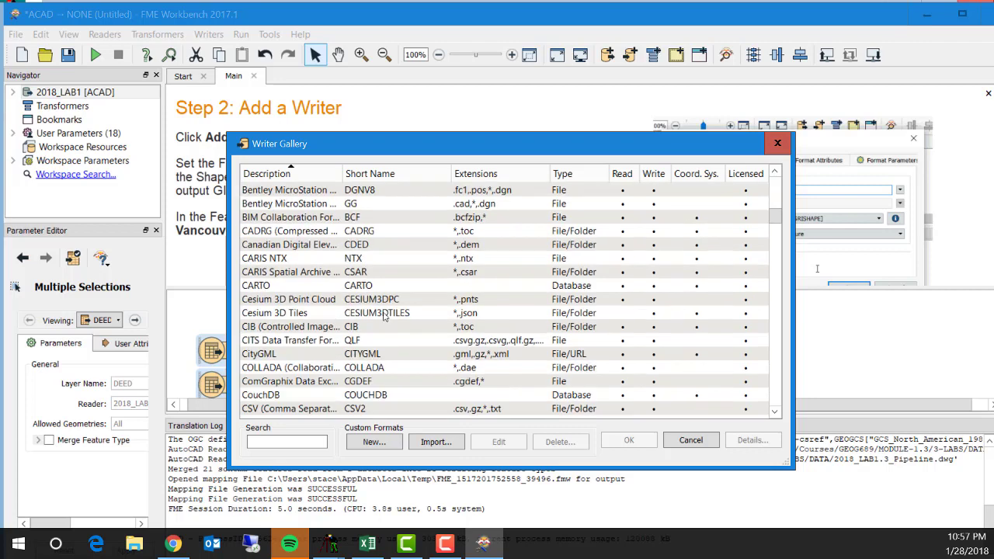
scroll(384, 317, "down", 5)
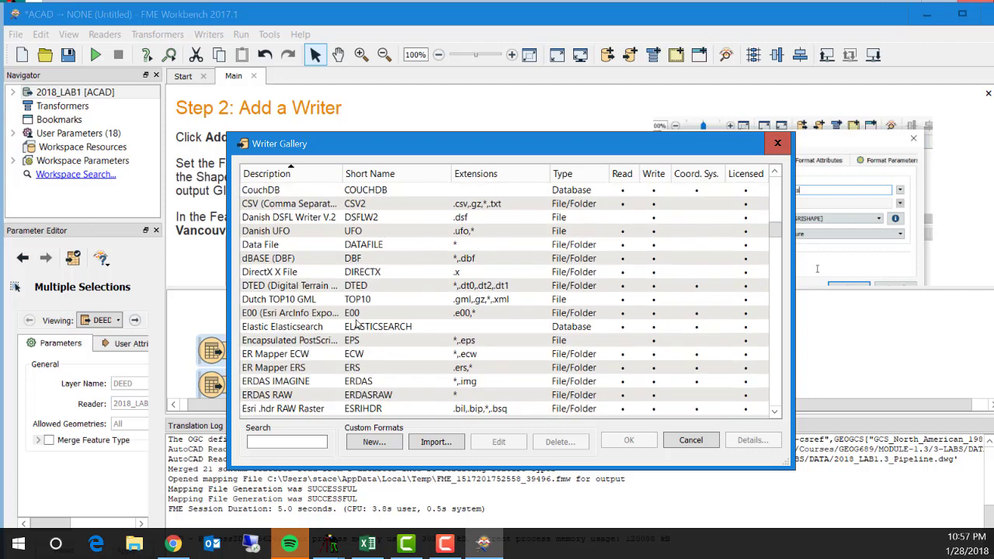
scroll(356, 324, "down", 3)
scroll(409, 371, "down", 1)
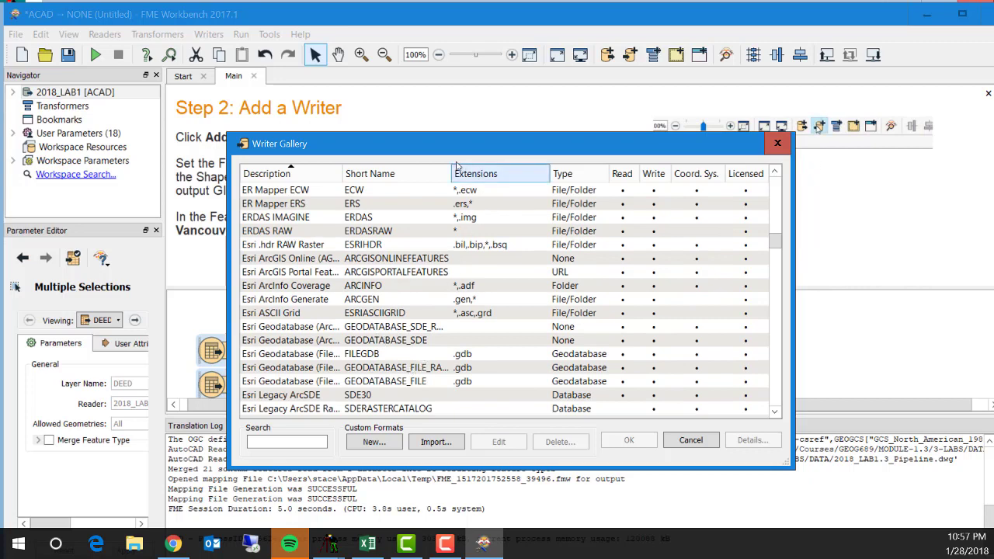
left_click_drag(452, 173, 480, 173)
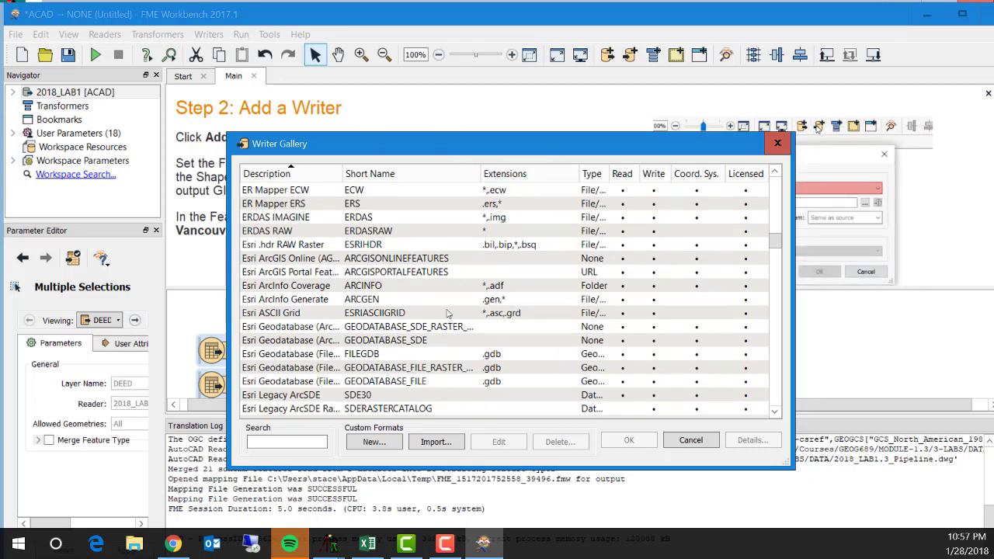
left_click(398, 355)
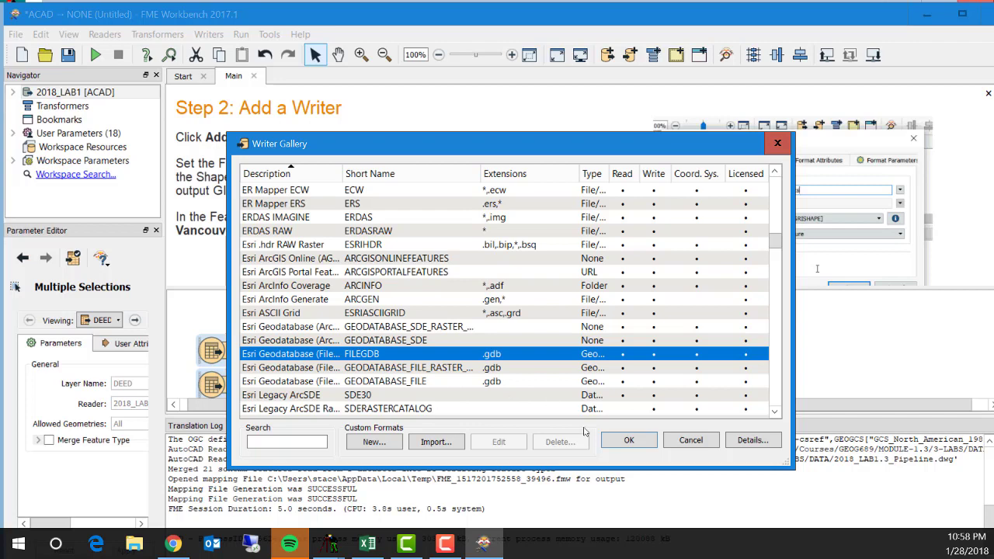
key("Return")
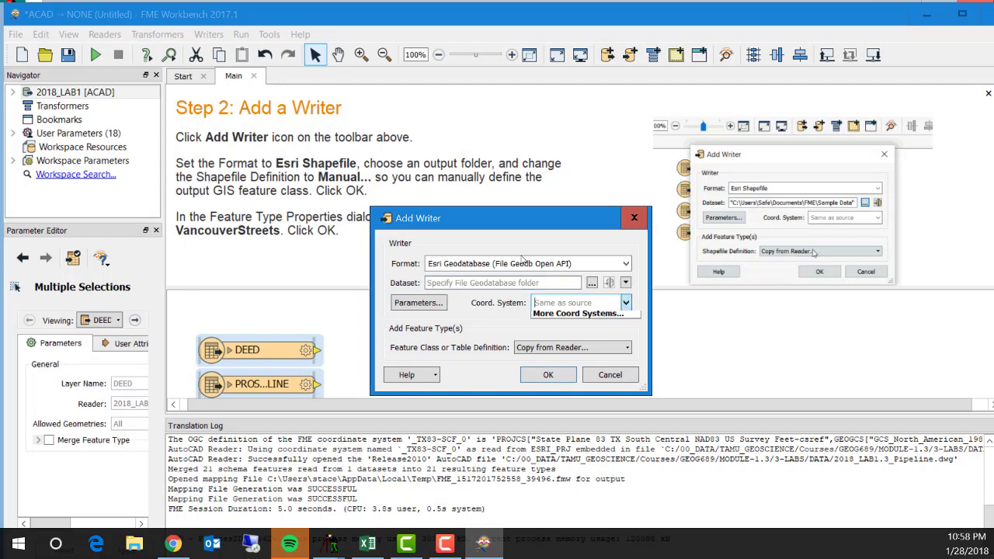
left_click(626, 303)
left_click(602, 327)
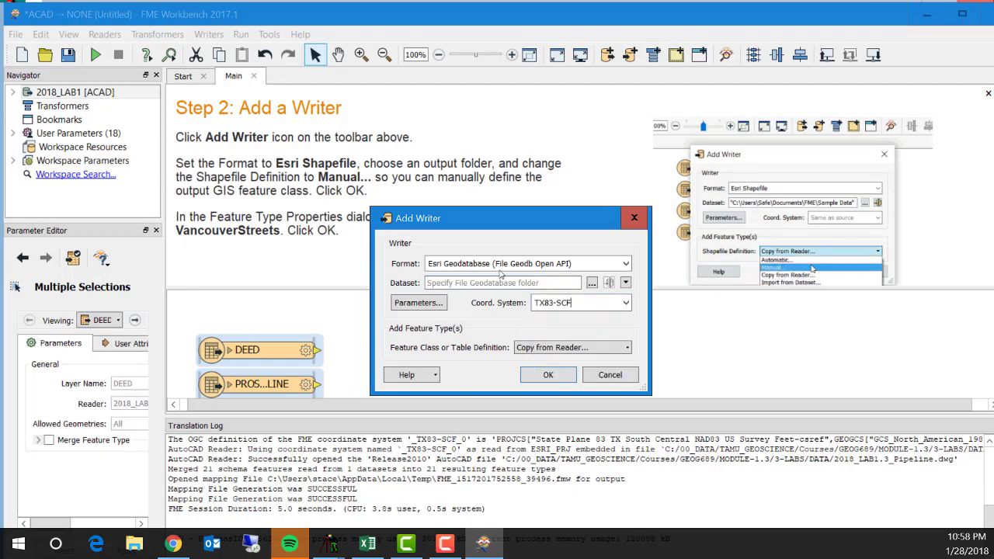
Browse to C:\00_DATA\TAMU_GEOSCIENCE\Courses\GEOG689\MODULE-1.3\3-LABS as the location for the writer's geodatabase
left_click(591, 283)
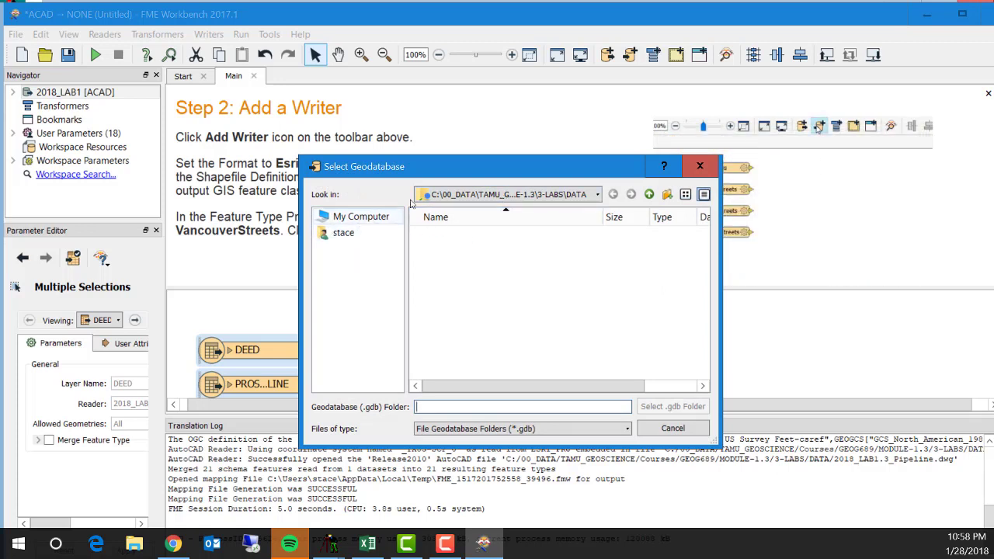
left_click(336, 217)
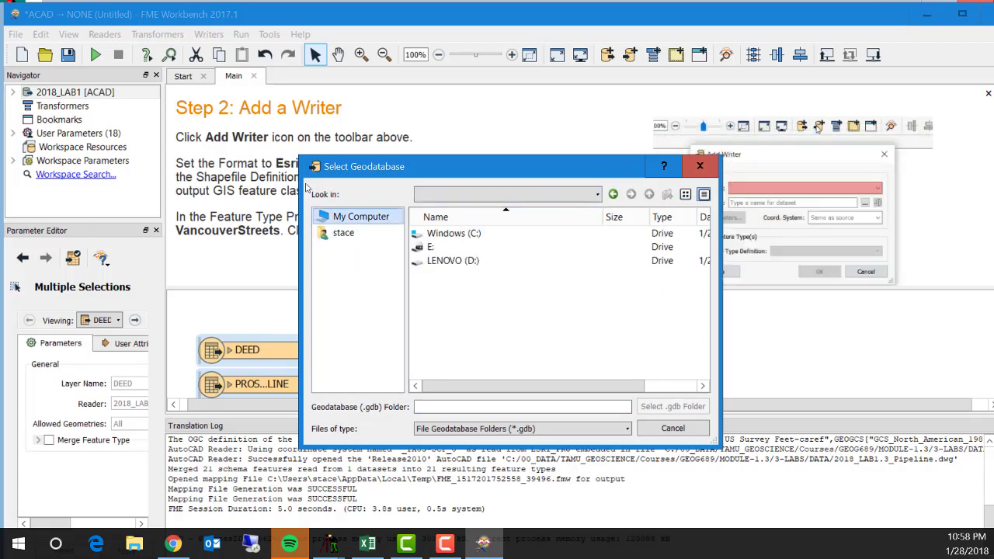
double_click(450, 233)
double_click(449, 233)
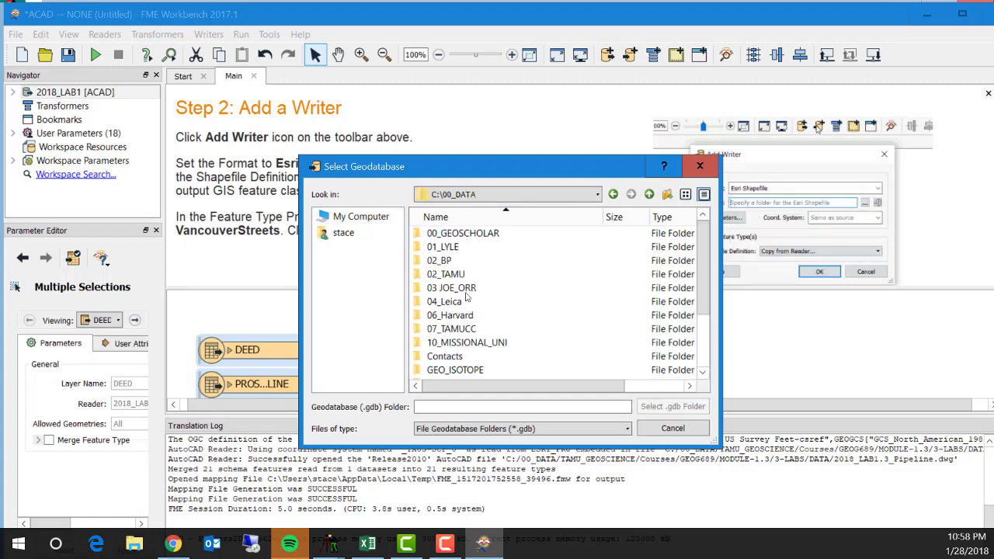
scroll(474, 341, "down", 2)
double_click(473, 356)
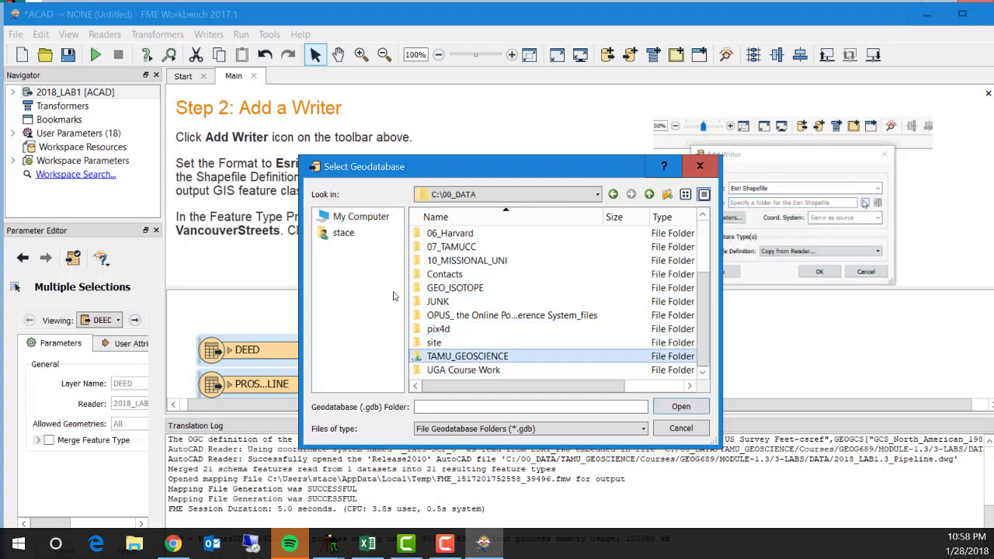
double_click(443, 247)
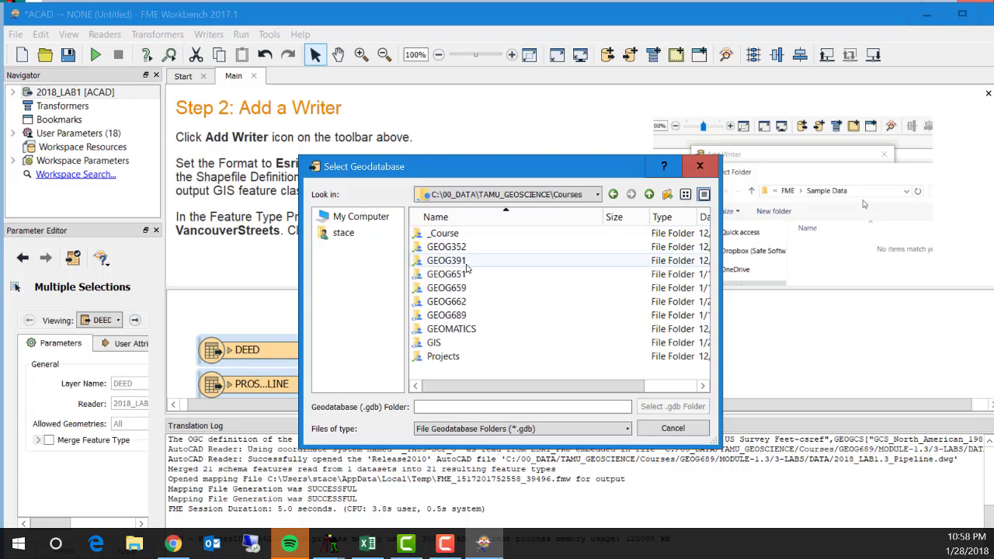
double_click(447, 314)
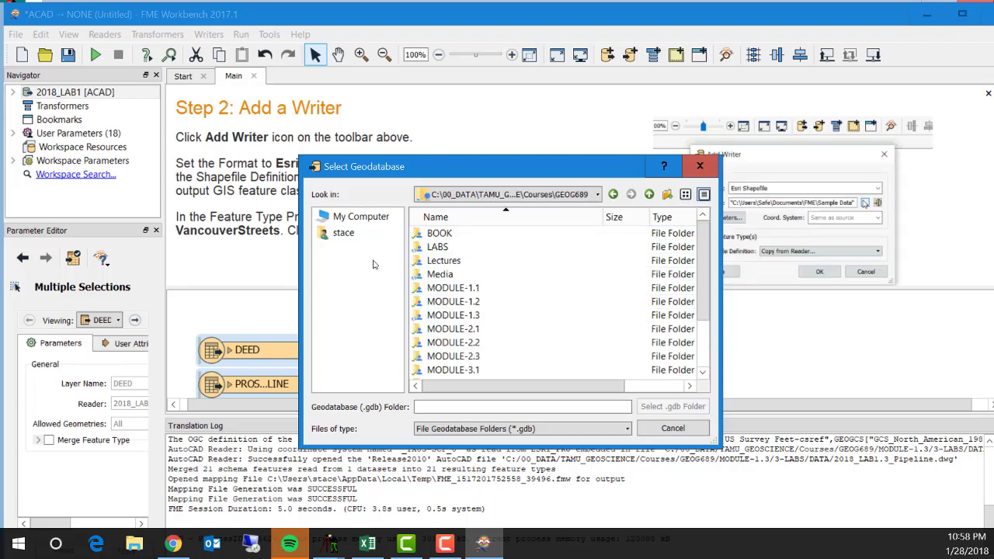
double_click(450, 315)
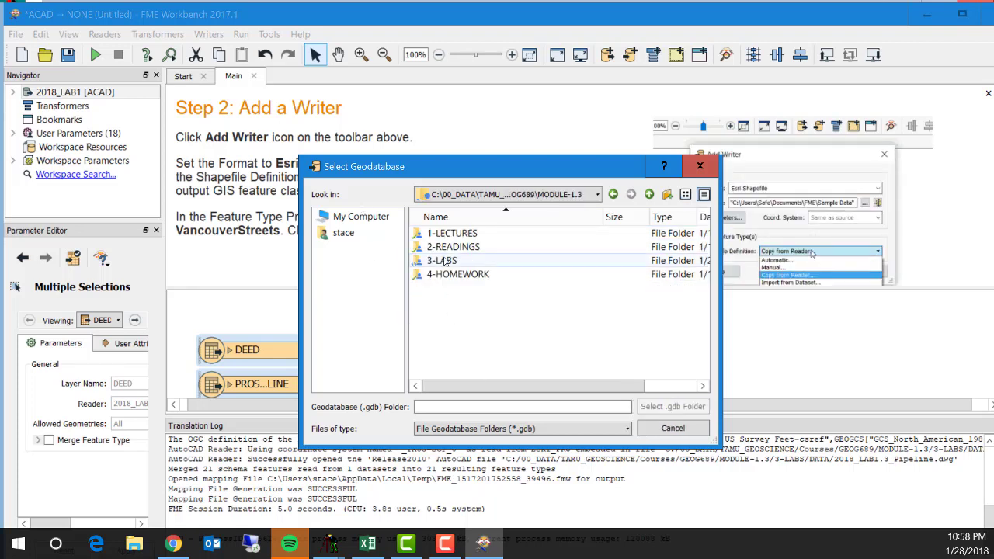
double_click(443, 261)
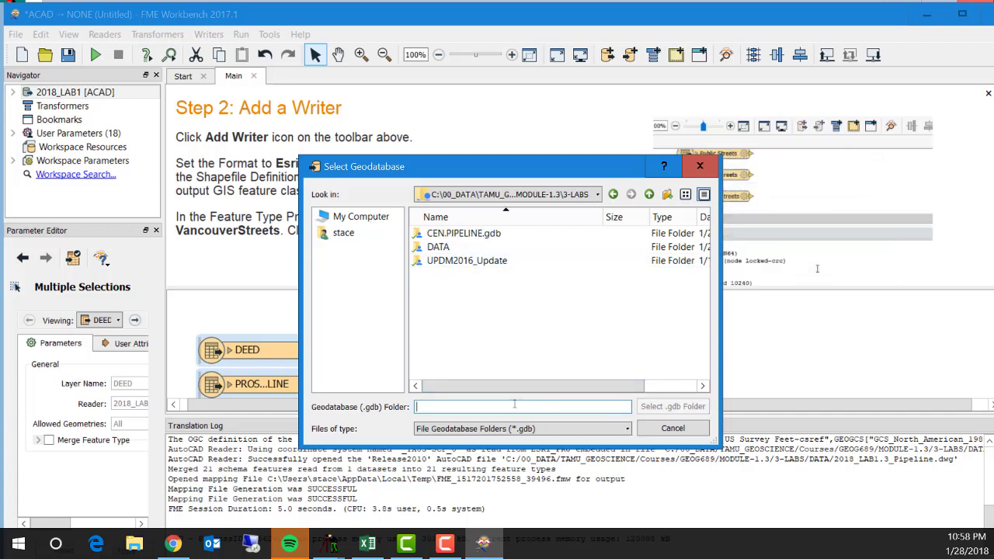
Name the output geodatabase proposed_cl and select it as the writer's dataset
type("pro")
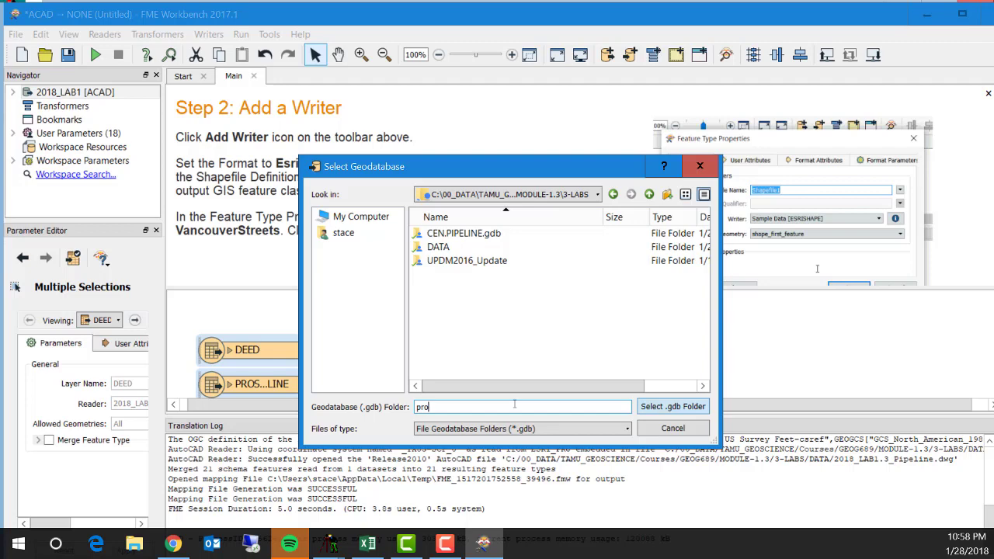
type("posed_cl")
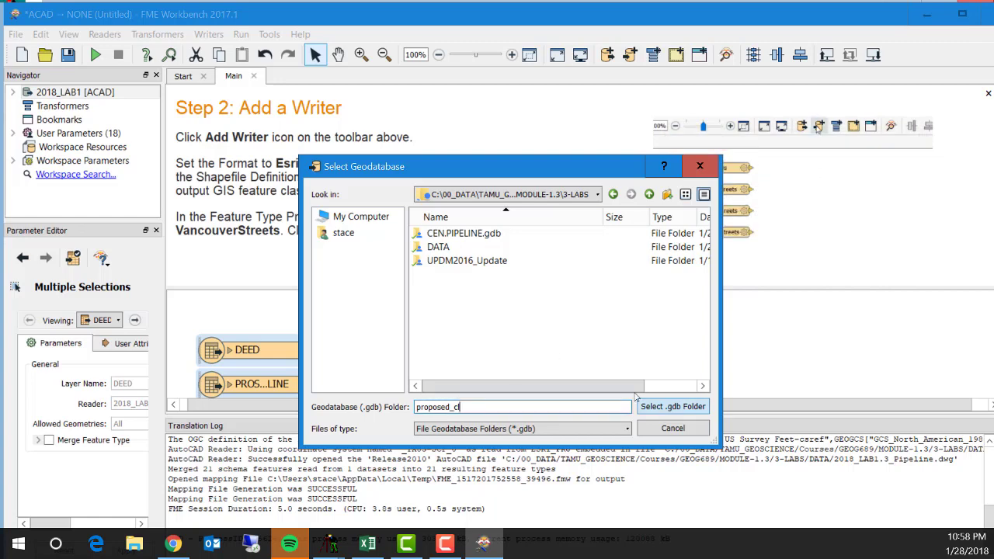
left_click(651, 407)
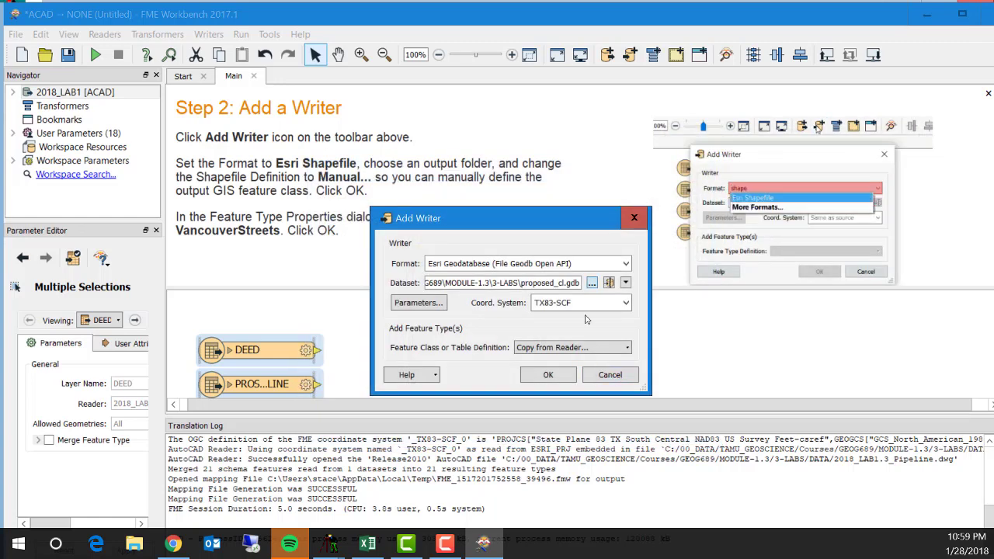
Add the geodatabase writer with the DEED and PROSD_PIPELINE feature types copied from the reader
left_click(549, 375)
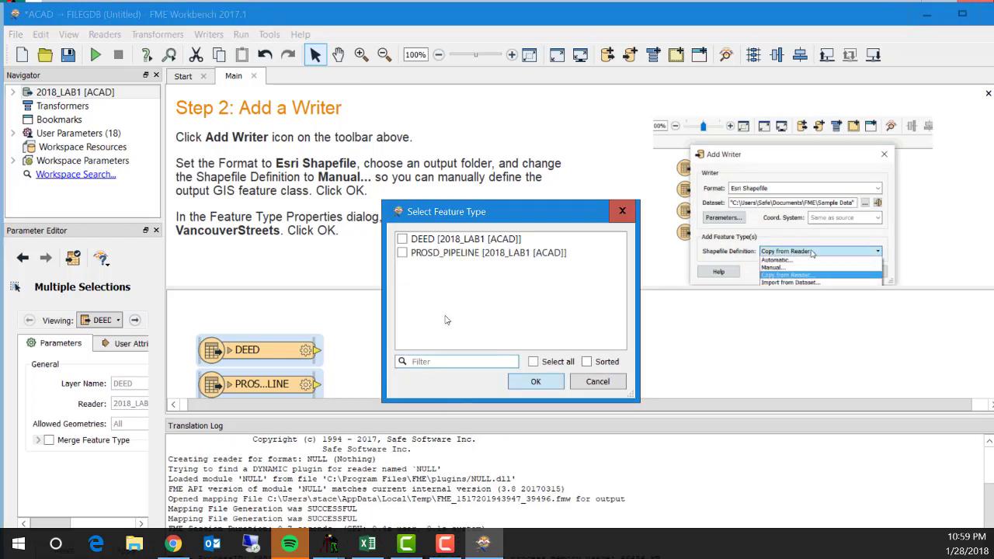
left_click(402, 239)
left_click(402, 252)
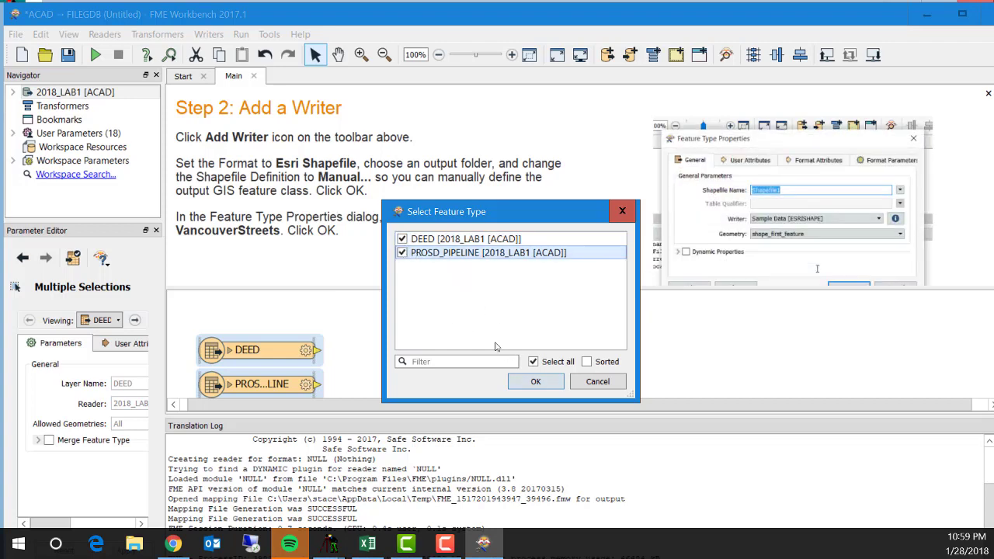
left_click(551, 382)
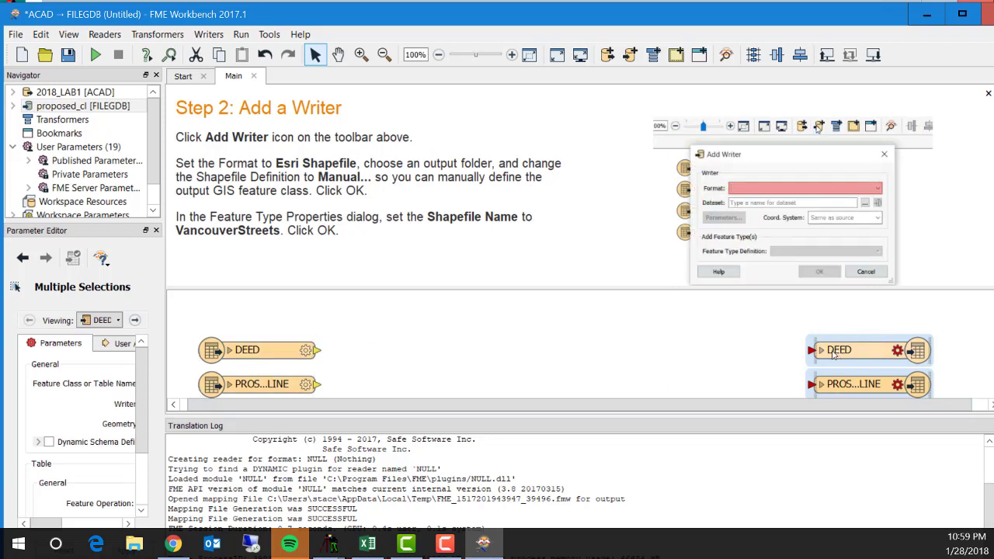
left_click(551, 355)
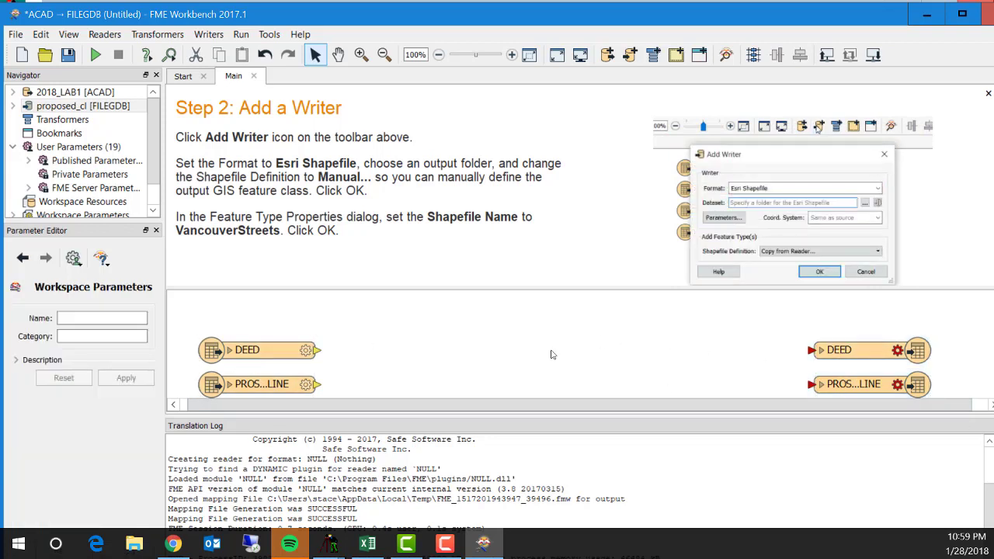
type("s")
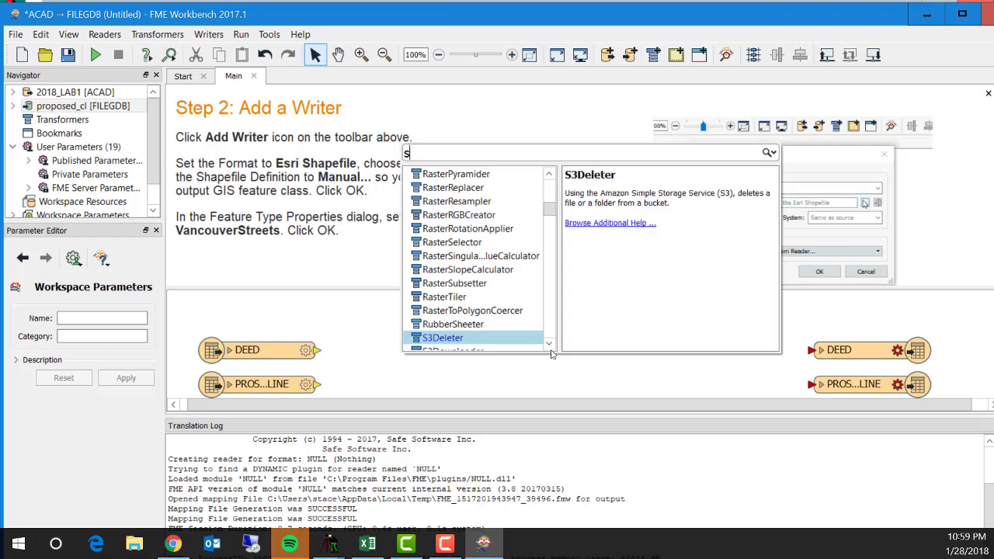
key("BackSpace")
type("fe")
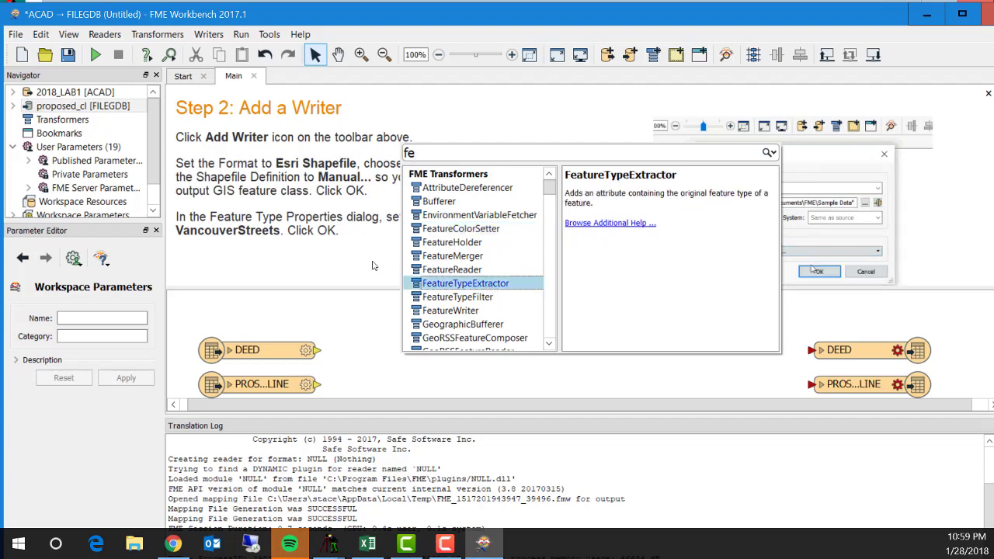
key("Escape")
Advance the guide to Step 3, add a FeatureTypeExtractor transformer and place it between the DEED reader and writer feature types
scroll(388, 260, "down", 1)
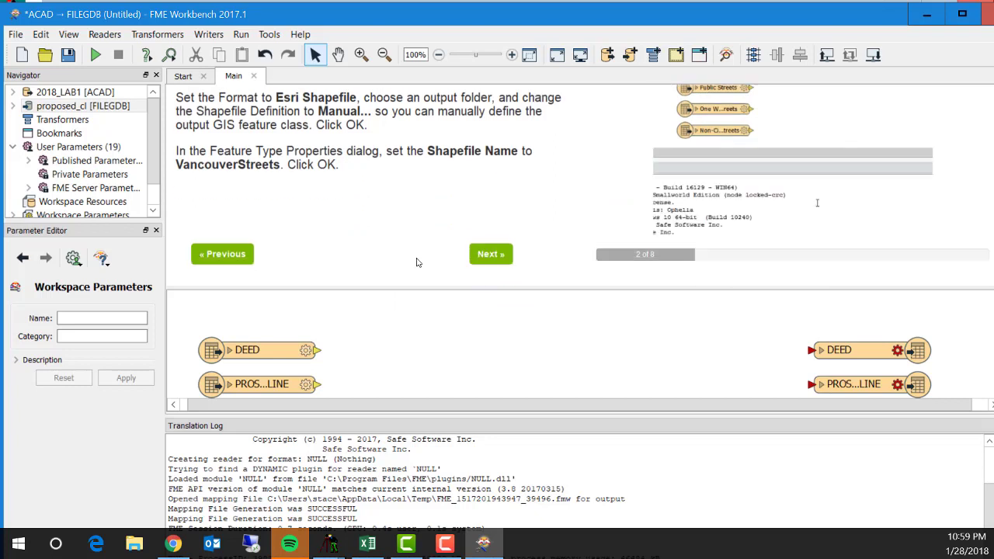
left_click(478, 256)
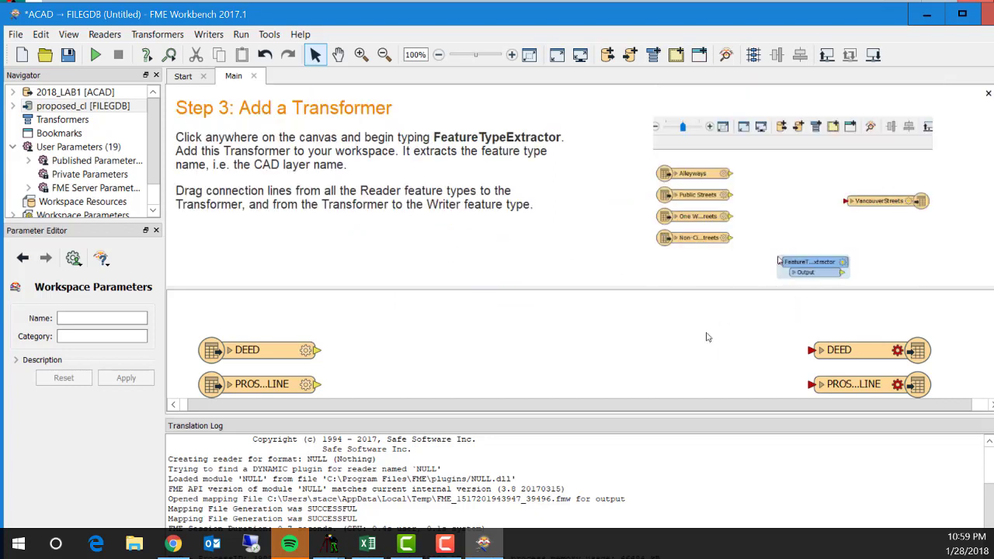
type("f")
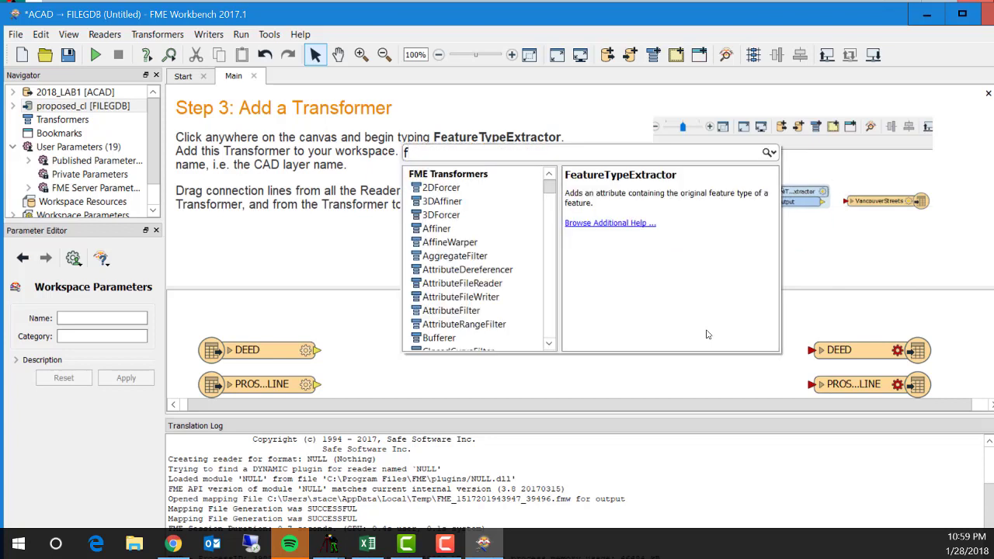
type("ea")
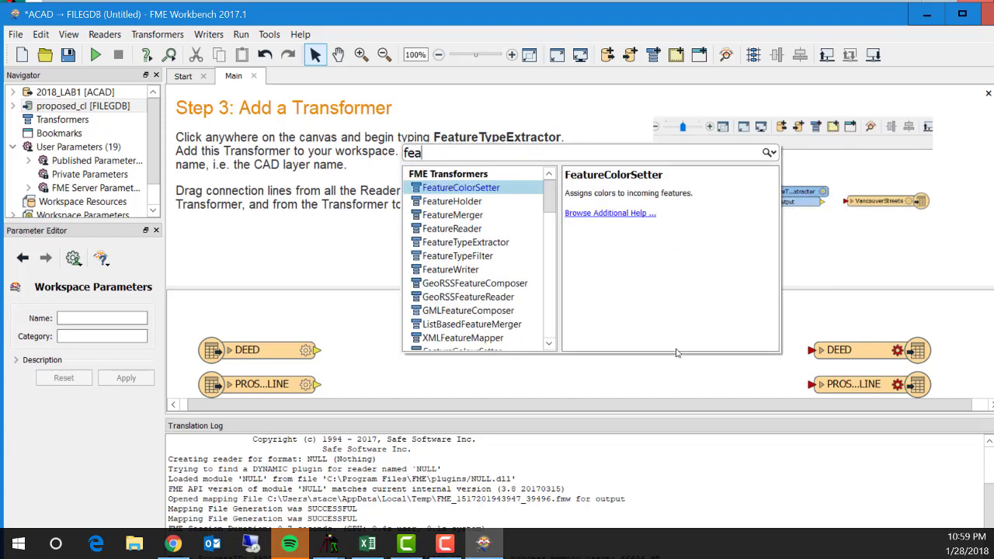
left_click(482, 242)
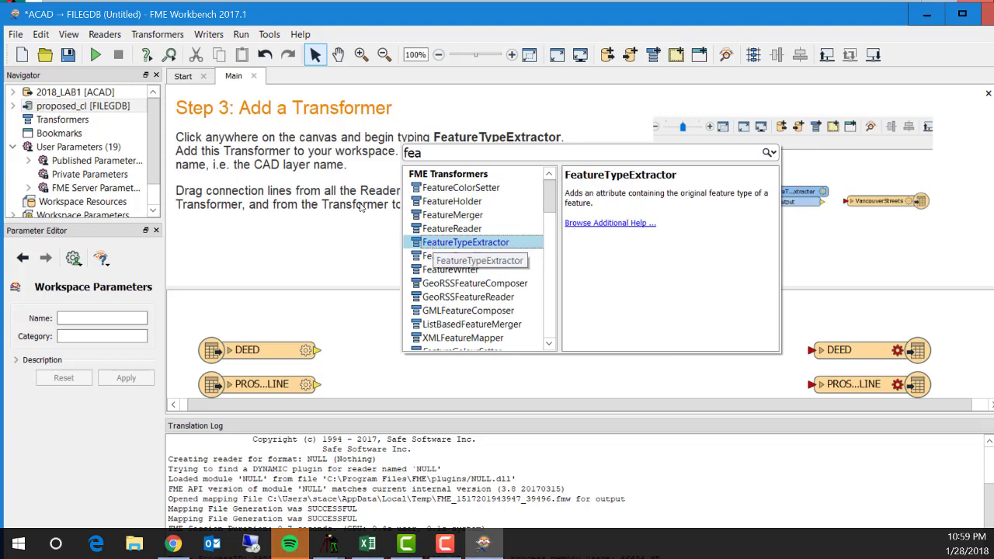
double_click(434, 247)
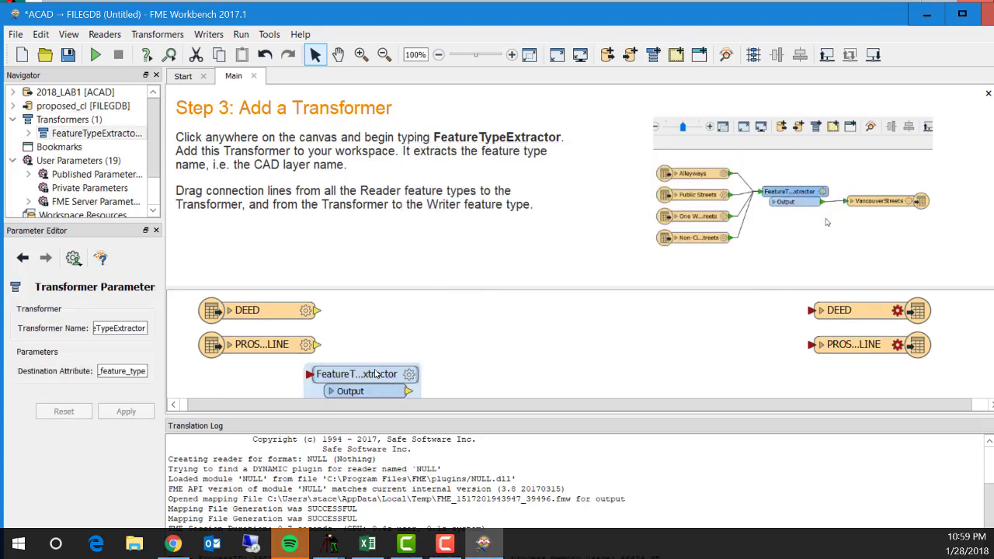
left_click_drag(376, 375, 509, 311)
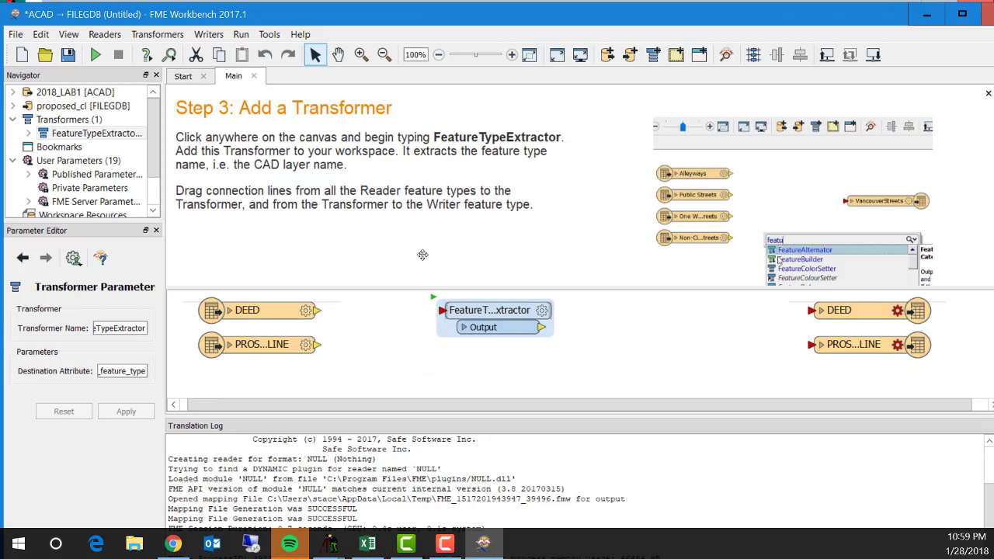
Add a second FeatureTypeExtractor transformer and place it directly below the first one
left_click(495, 380)
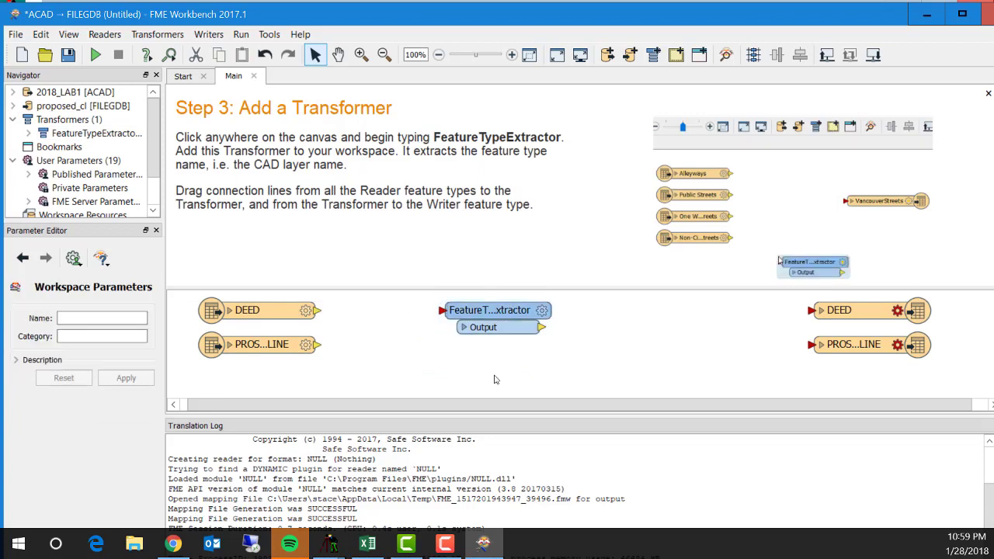
type("fe")
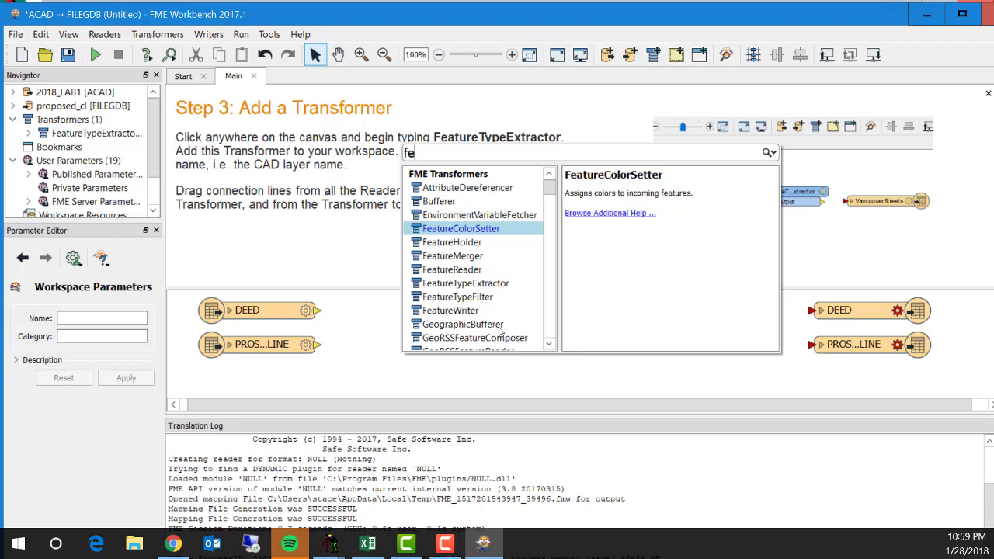
double_click(492, 285)
left_click_drag(380, 387, 496, 357)
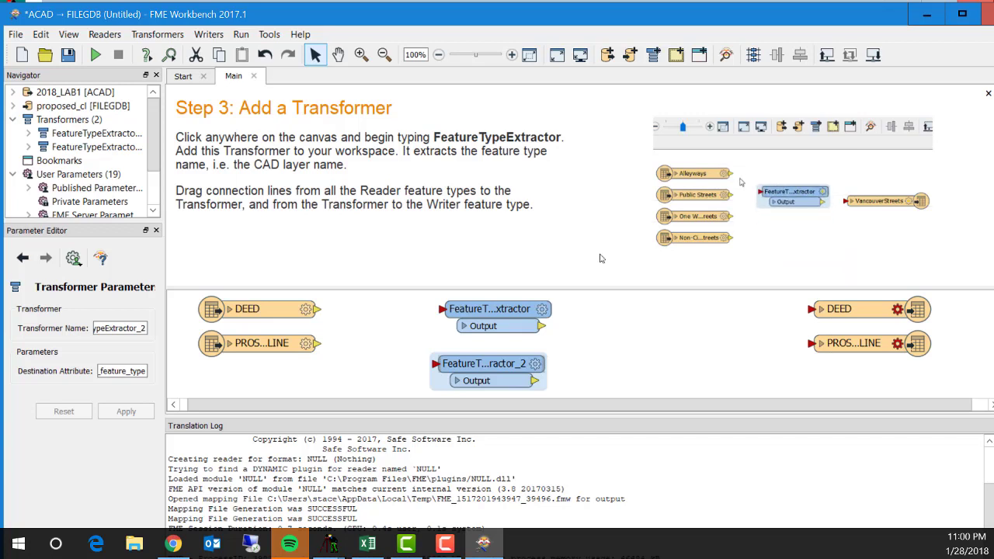
Advance the guide to Step 4 and set the first FeatureTypeExtractor's destination attribute to Boundary
scroll(602, 260, "down", 2)
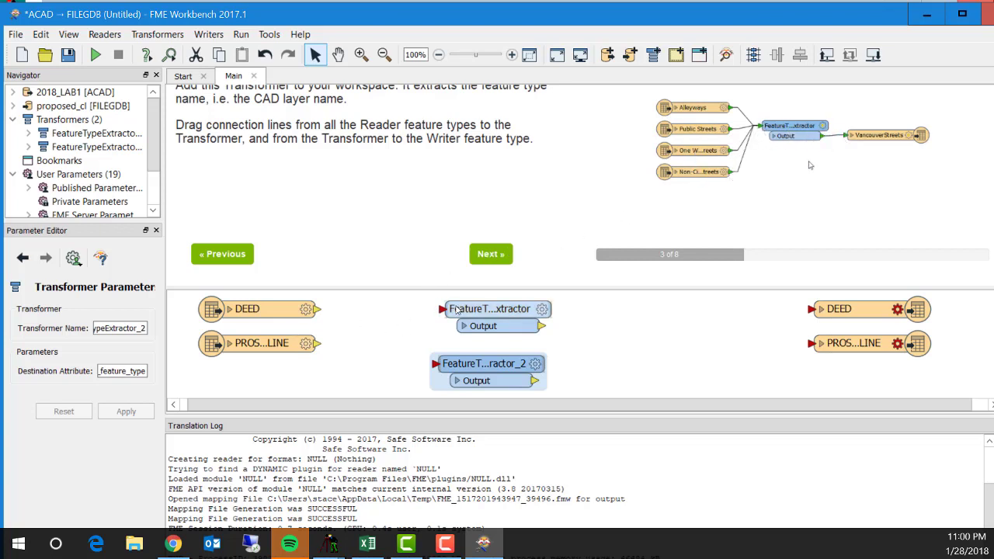
left_click(491, 254)
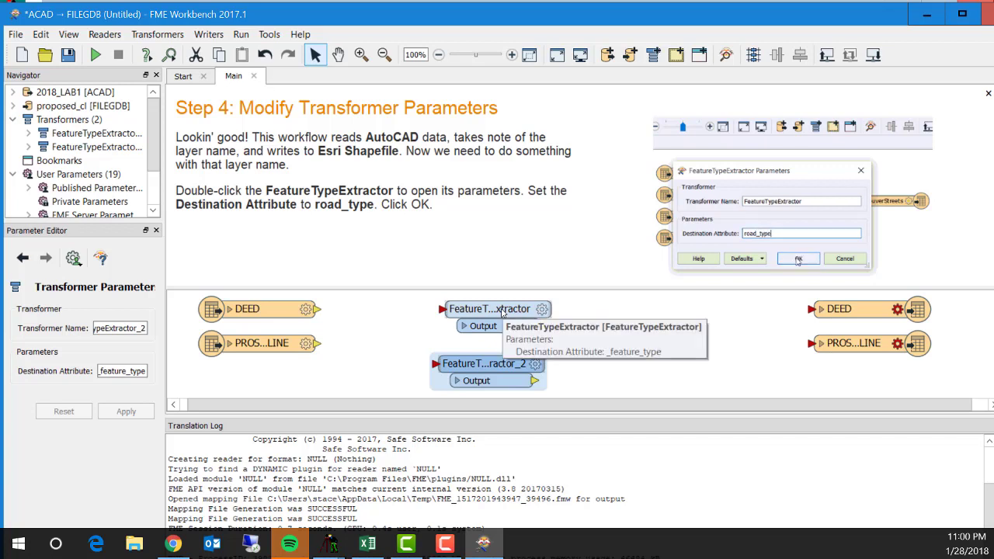
left_click(503, 312)
double_click(448, 322)
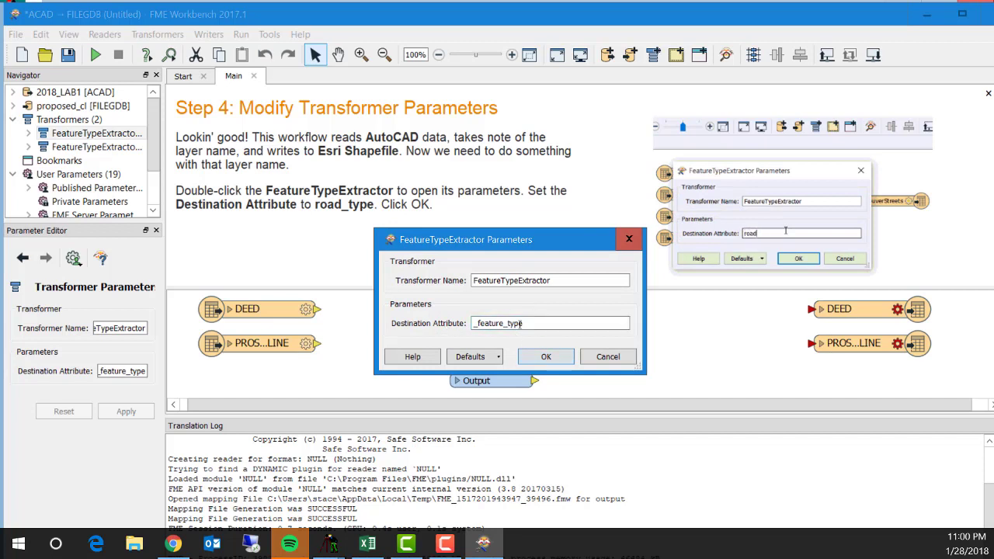
double_click(531, 324)
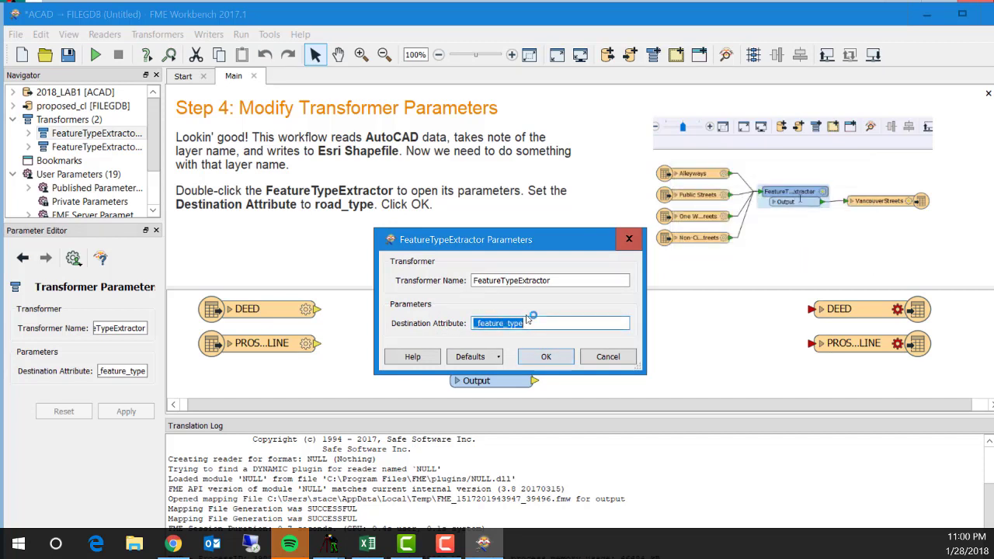
type("roundary")
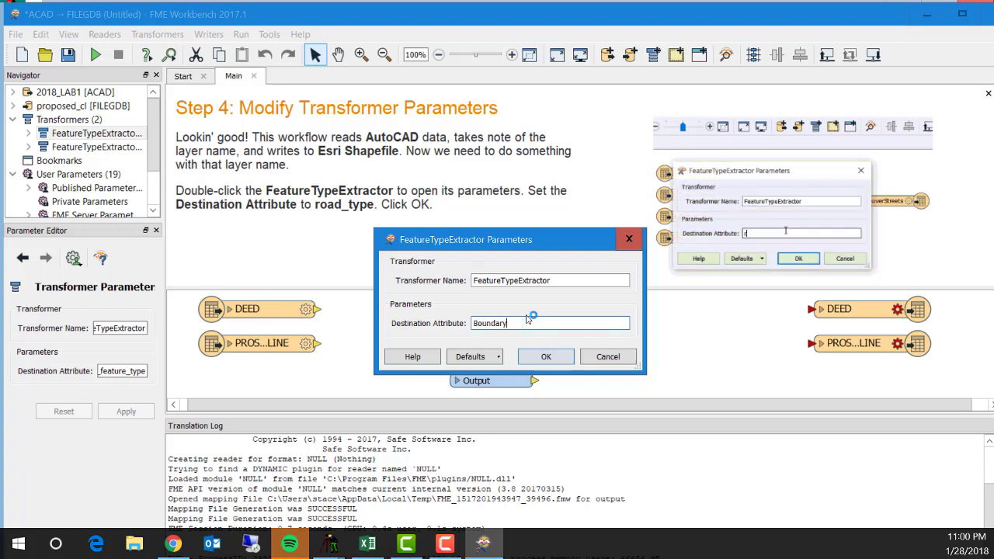
left_click(546, 355)
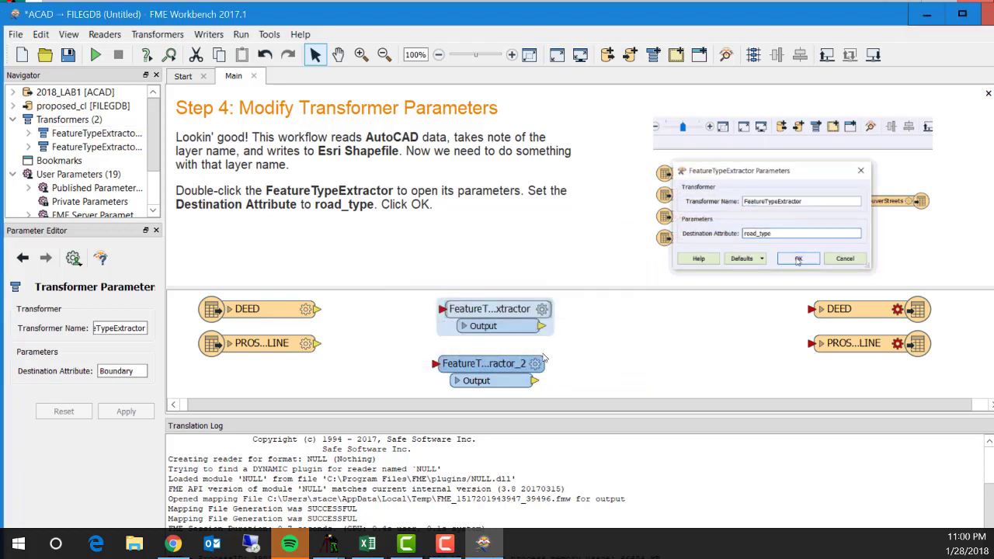
Set the destination attribute of FeatureTypeExtractor_2 to Pipeline
double_click(497, 365)
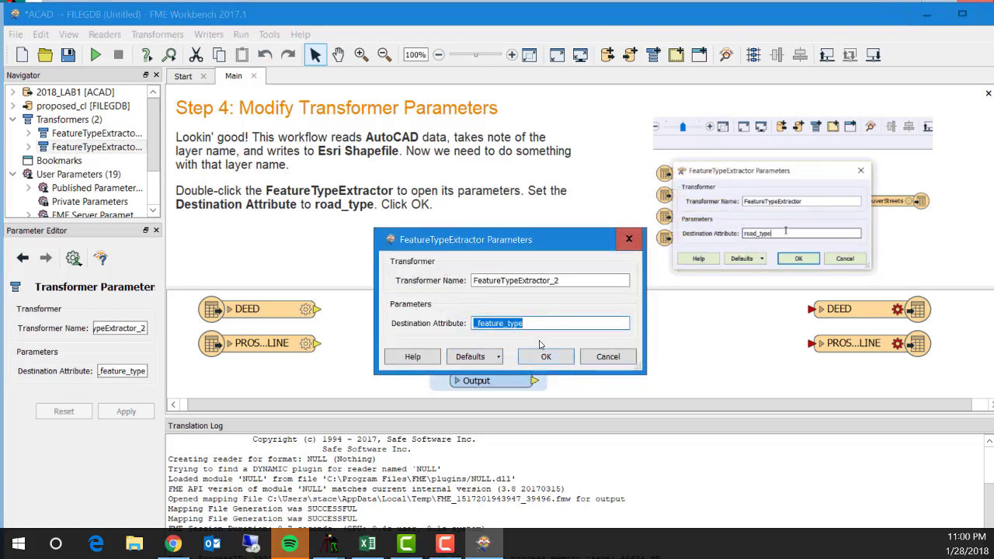
type("Pe")
type("peline")
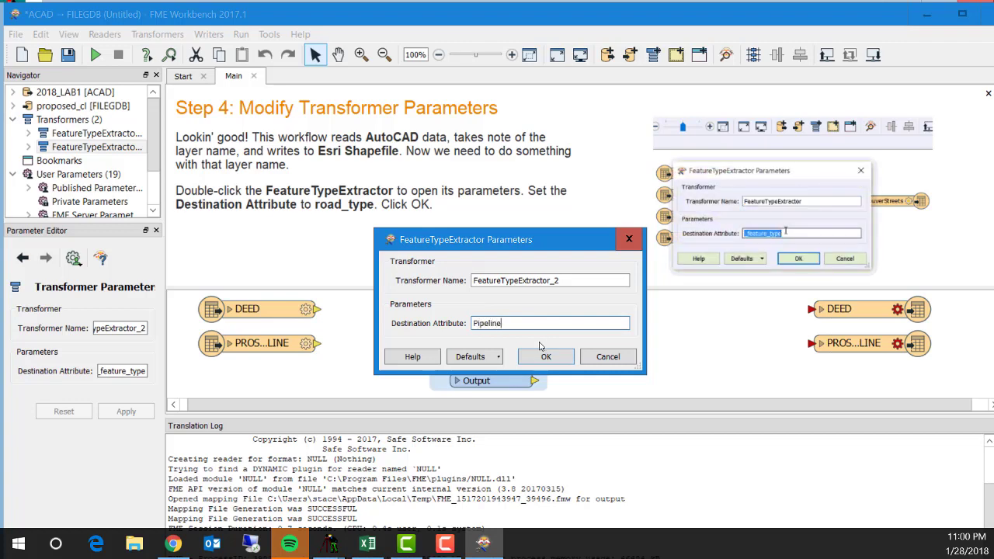
left_click(547, 356)
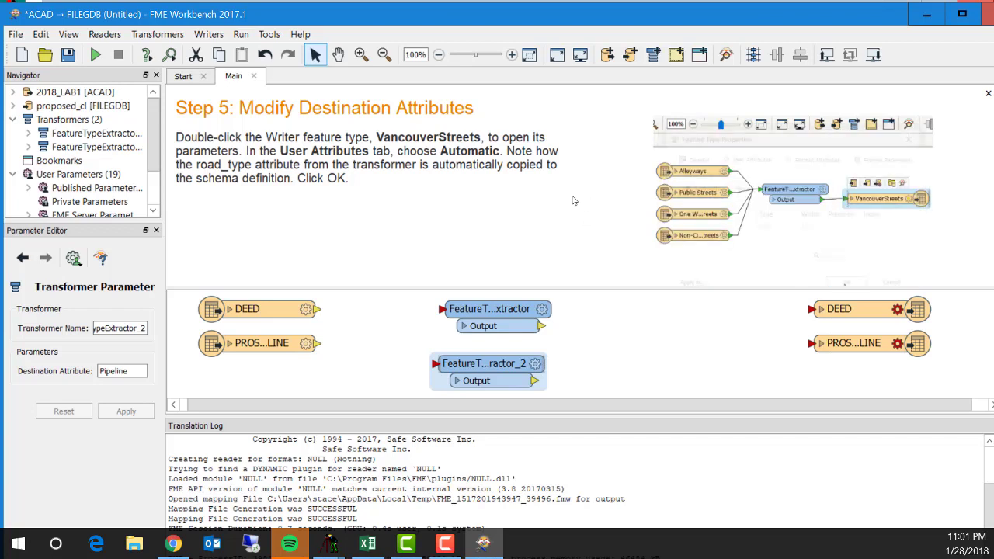
Connect the DEED reader through the first FeatureTypeExtractor, and PROSD_PIPELINE through the second one, to their matching writer feature types
left_click_drag(318, 309, 440, 313)
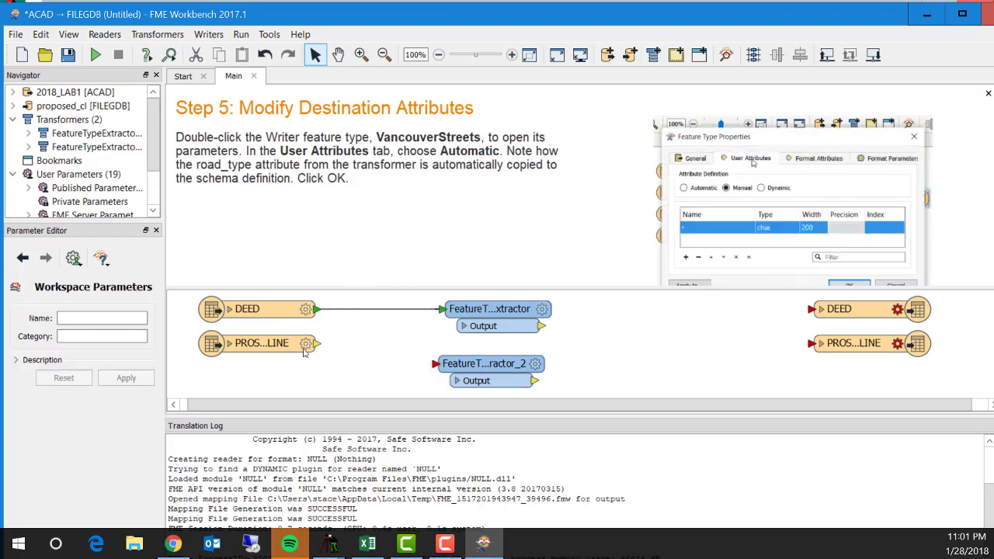
left_click_drag(317, 343, 438, 376)
left_click_drag(541, 328, 813, 310)
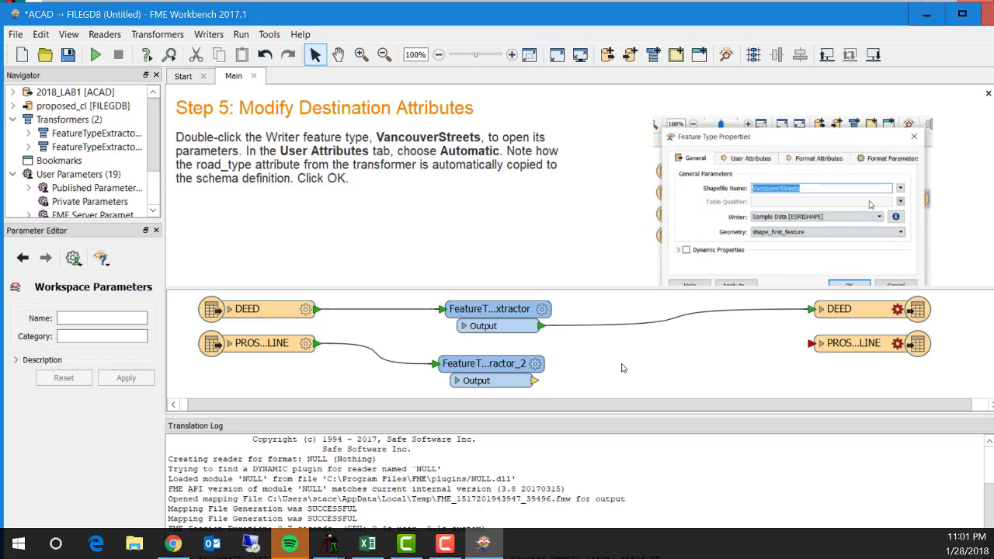
left_click_drag(534, 382, 812, 343)
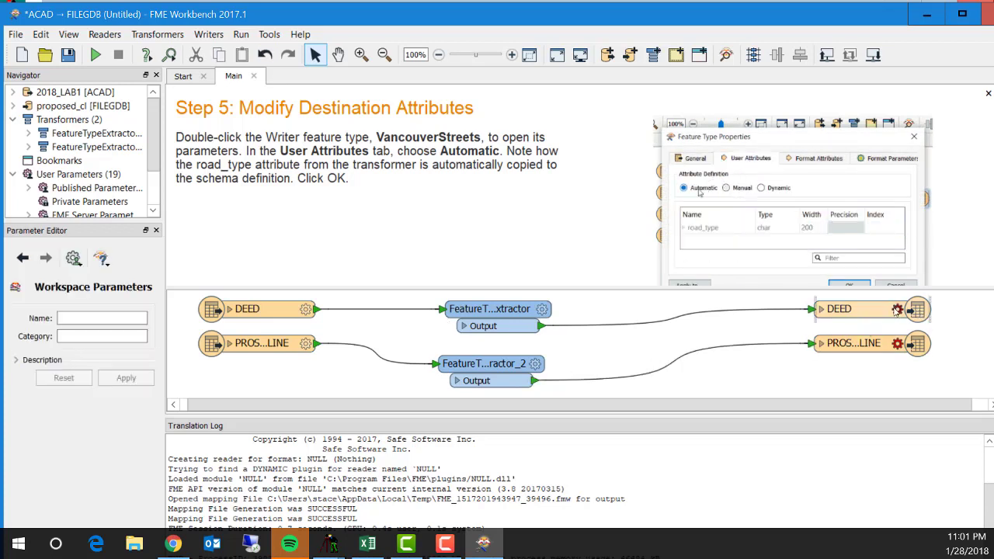
double_click(489, 326)
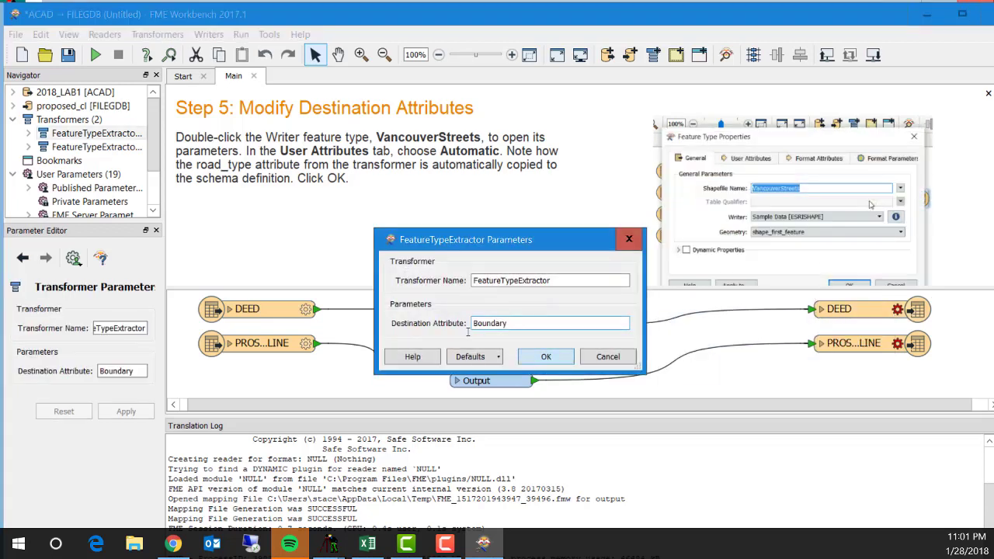
key("Escape")
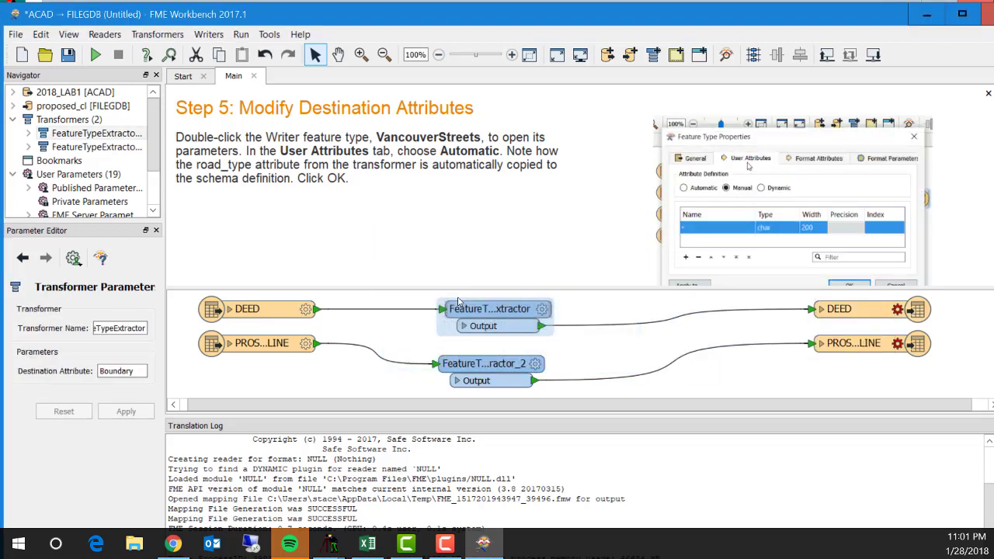
Set the DEED writer feature type's geometry to geodb_polygon and its user attribute definition to Automatic
double_click(835, 311)
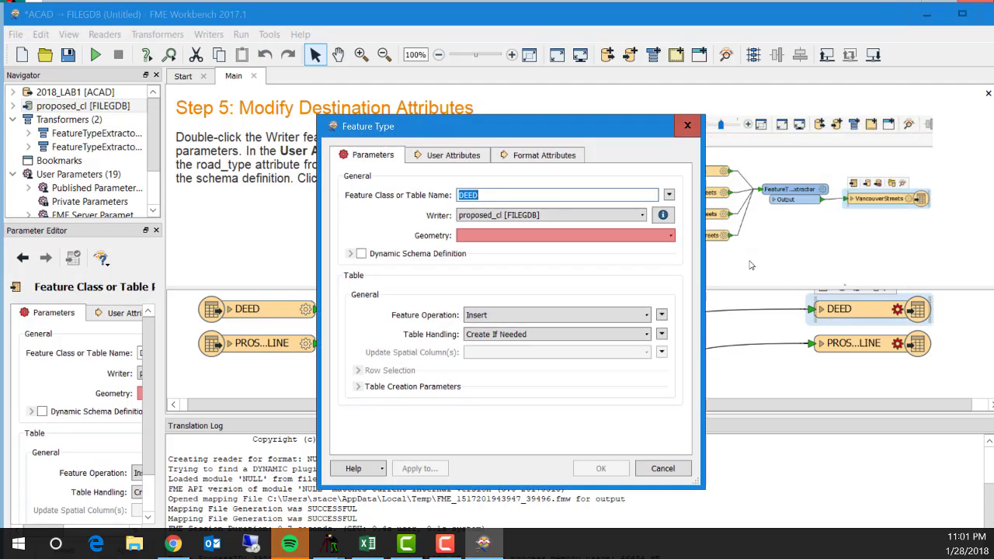
left_click(672, 236)
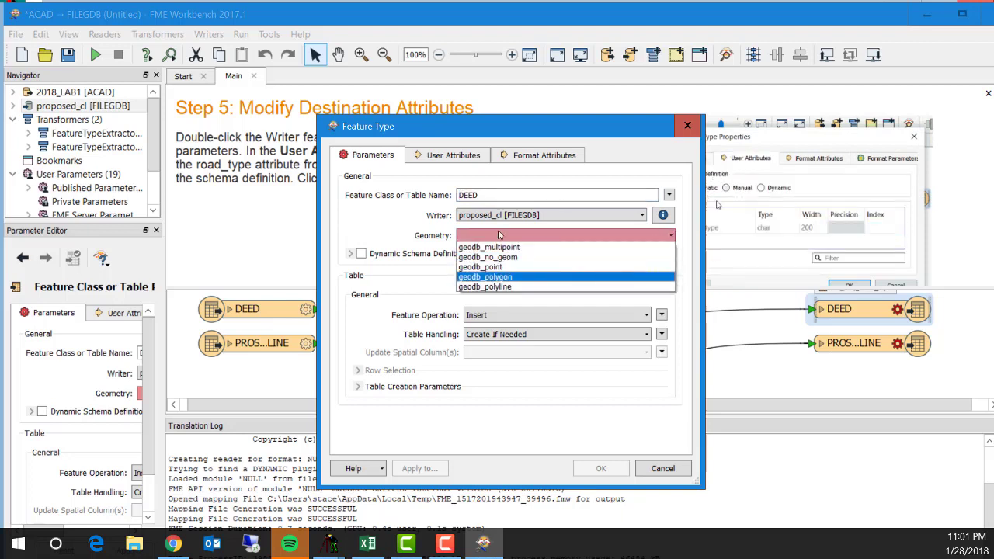
key("Return")
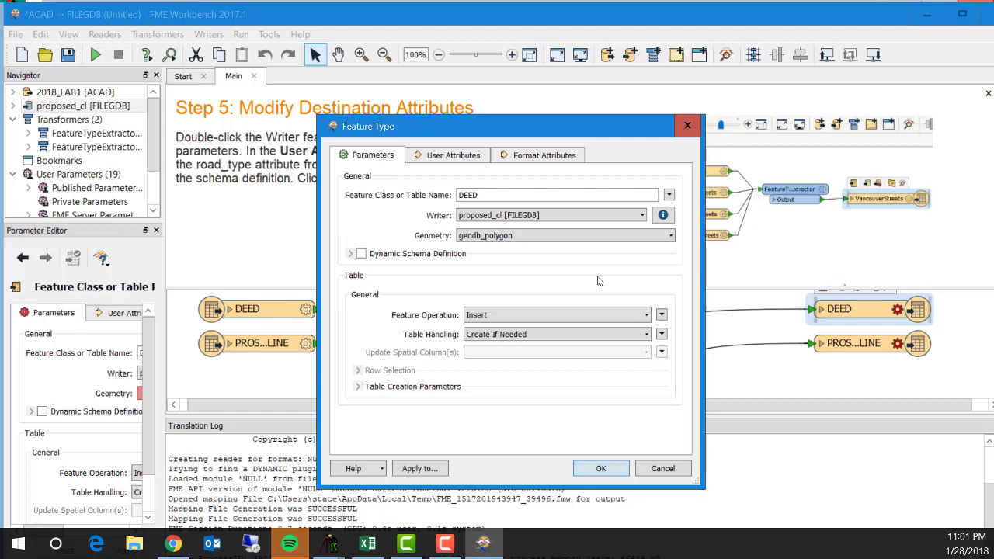
left_click(448, 155)
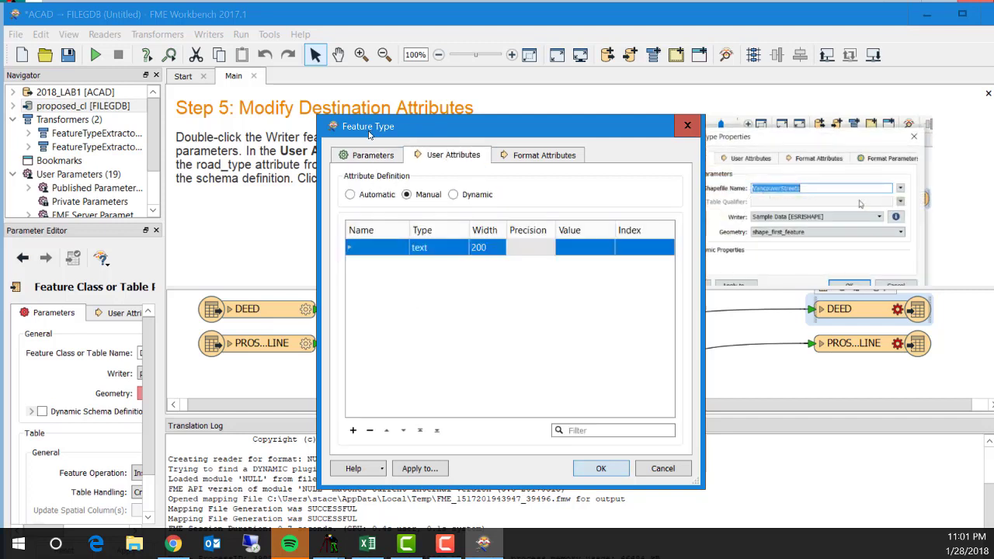
left_click(388, 197)
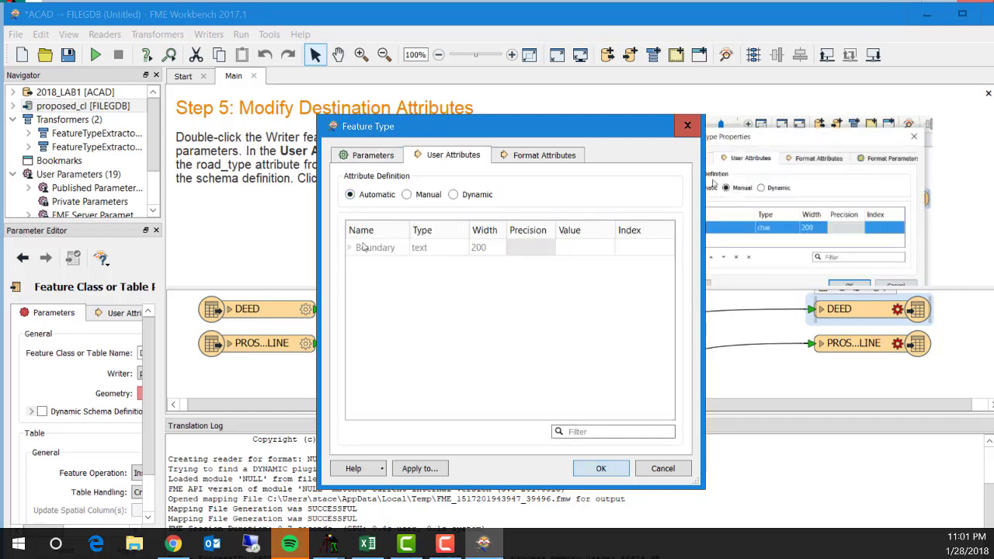
left_click(601, 469)
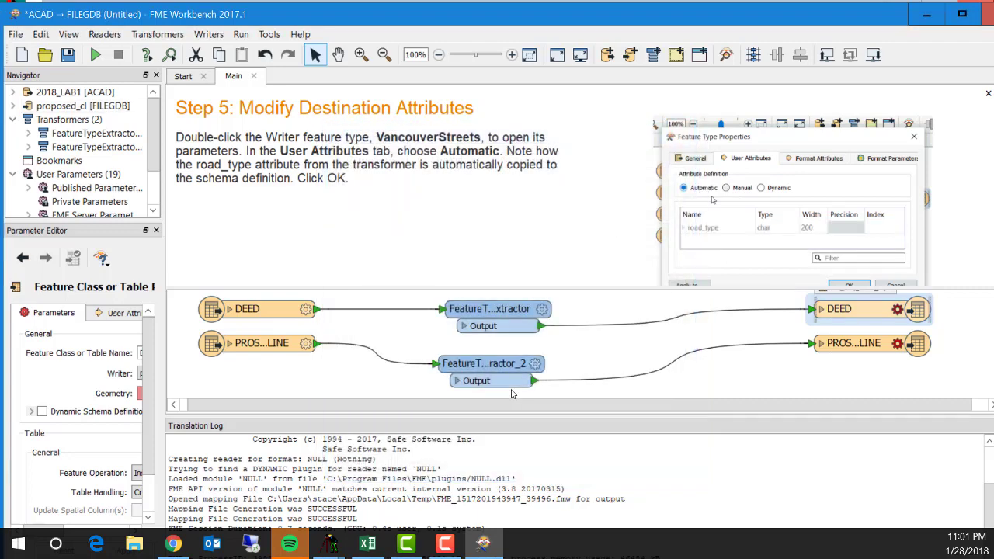
Set the PROSD_PIPELINE writer feature type's geometry to geodb_polyline and its user attribute definition to Automatic
left_click(897, 344)
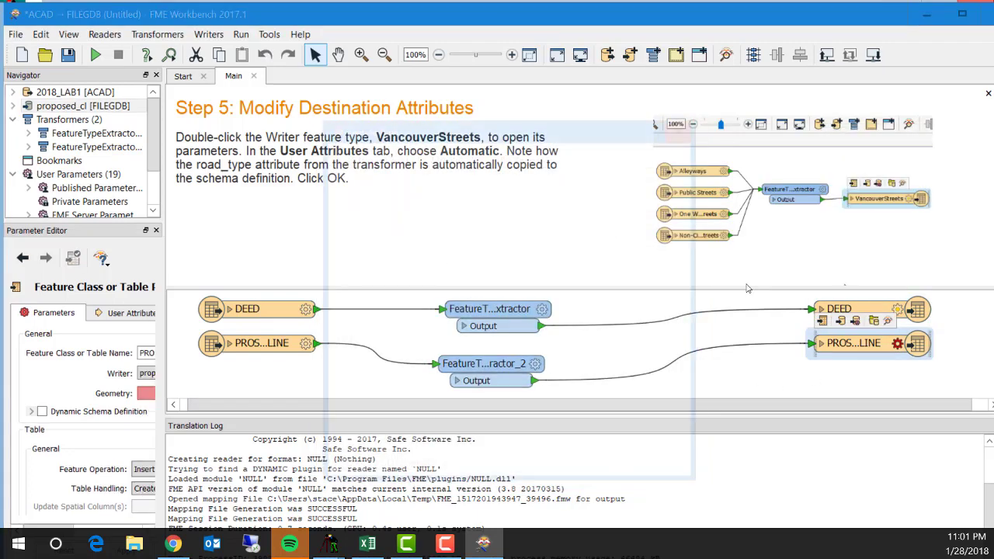
left_click(672, 236)
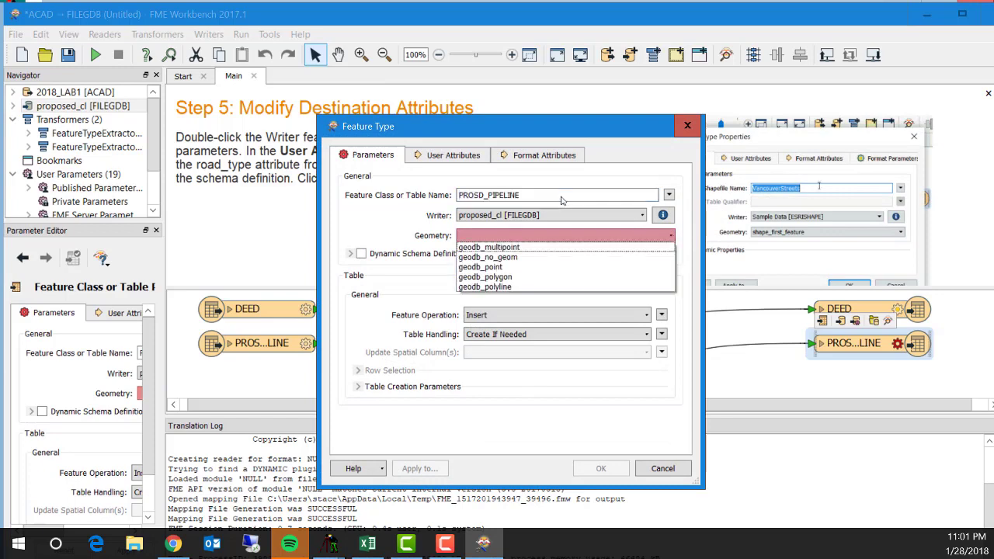
key("Return")
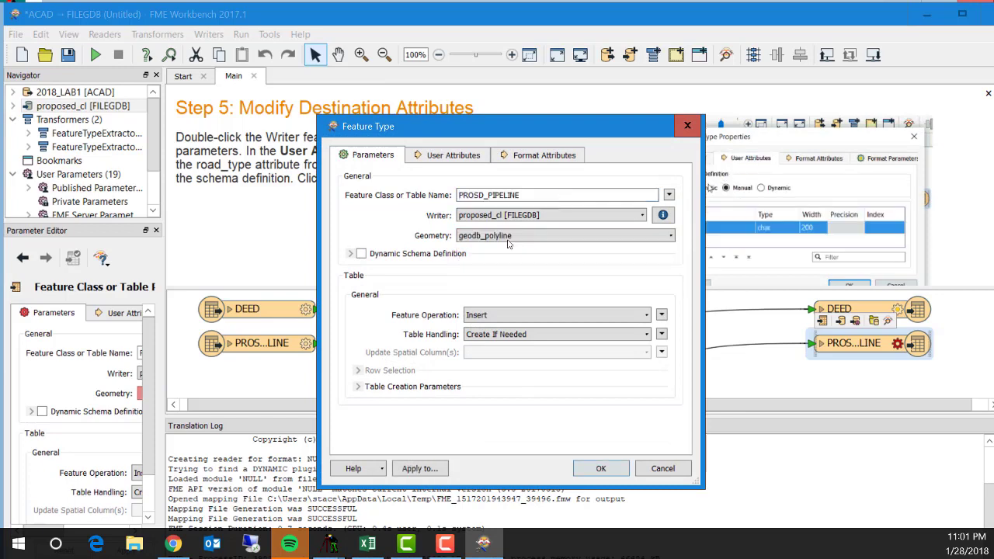
left_click(452, 154)
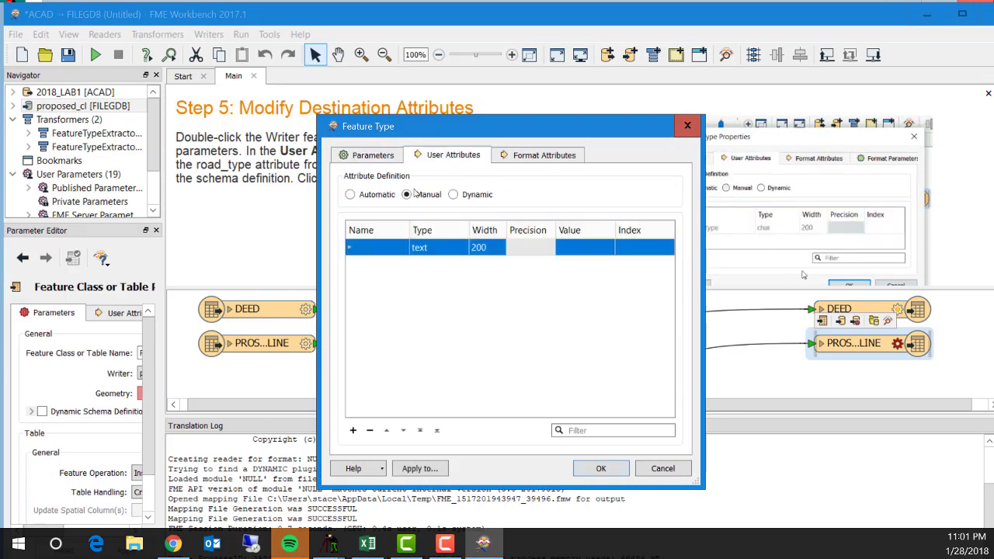
left_click(350, 196)
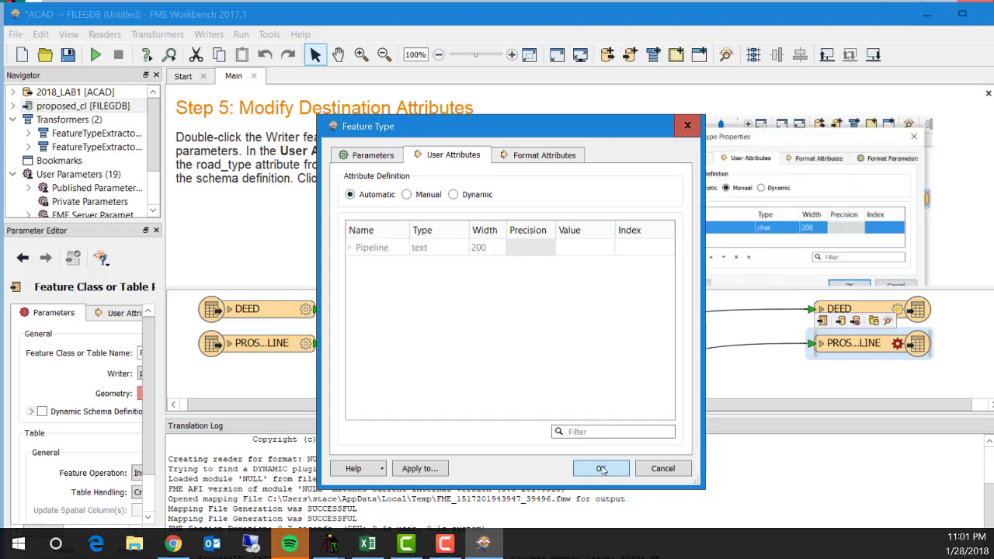
left_click(601, 469)
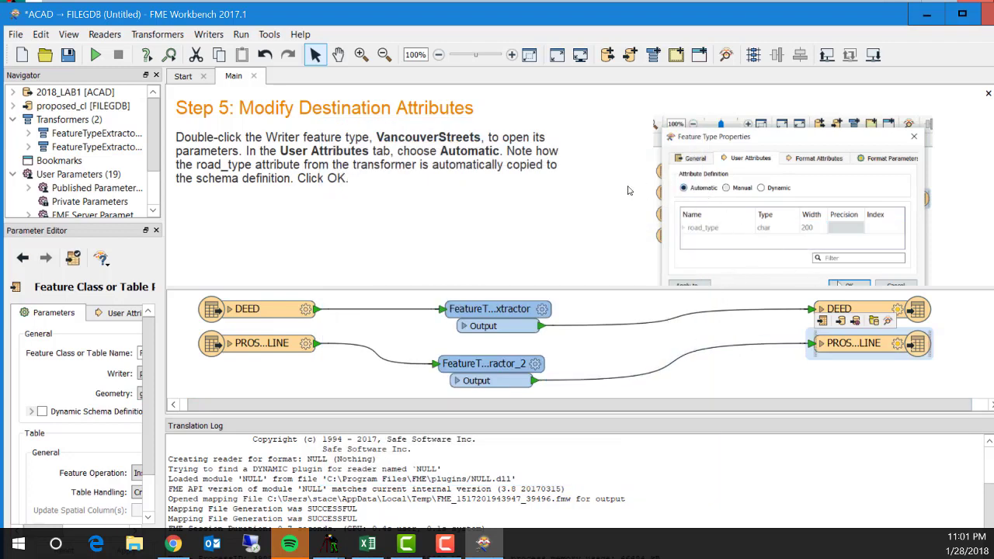
Advance the guide to Step 6, run the workspace and enlarge the translation log to check the end of the run
scroll(583, 224, "down", 2)
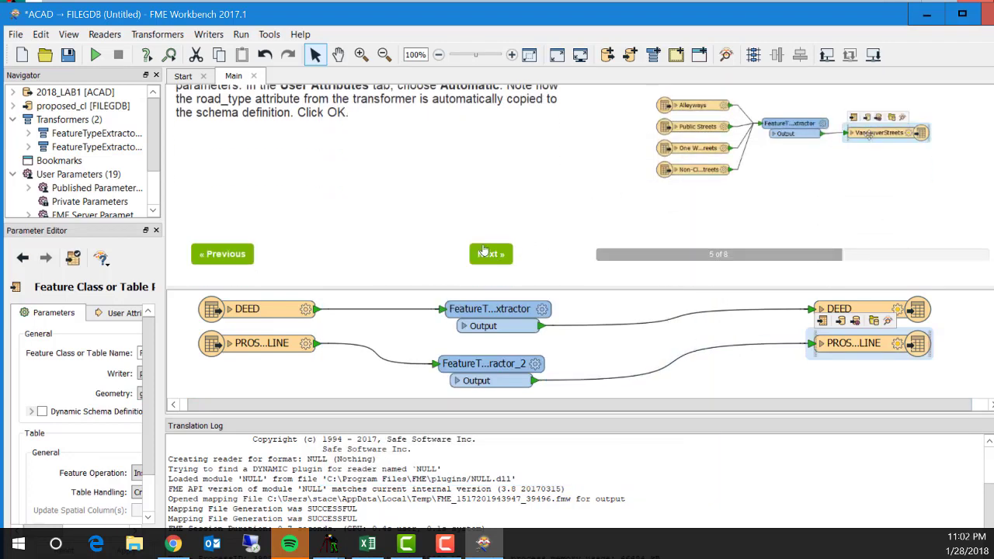
left_click(489, 252)
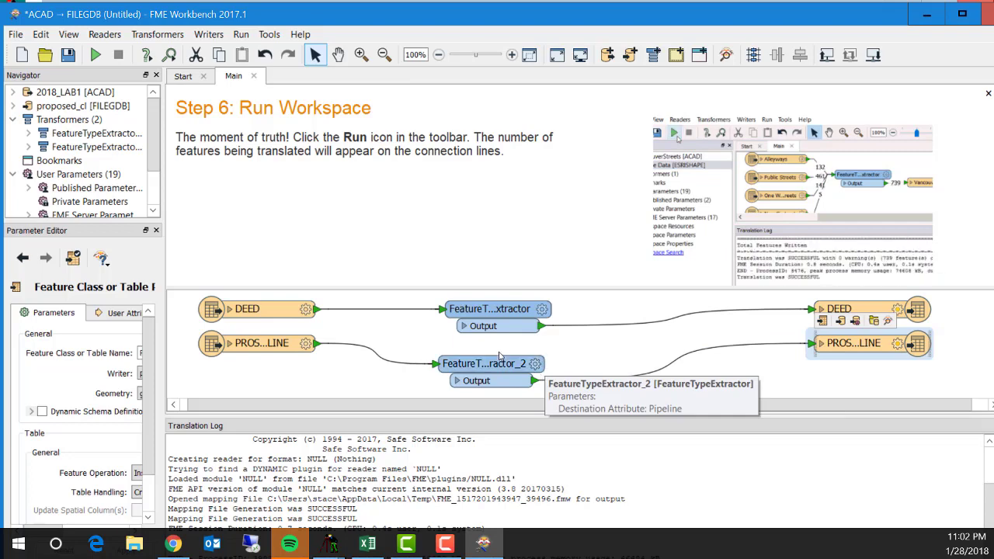
left_click(96, 54)
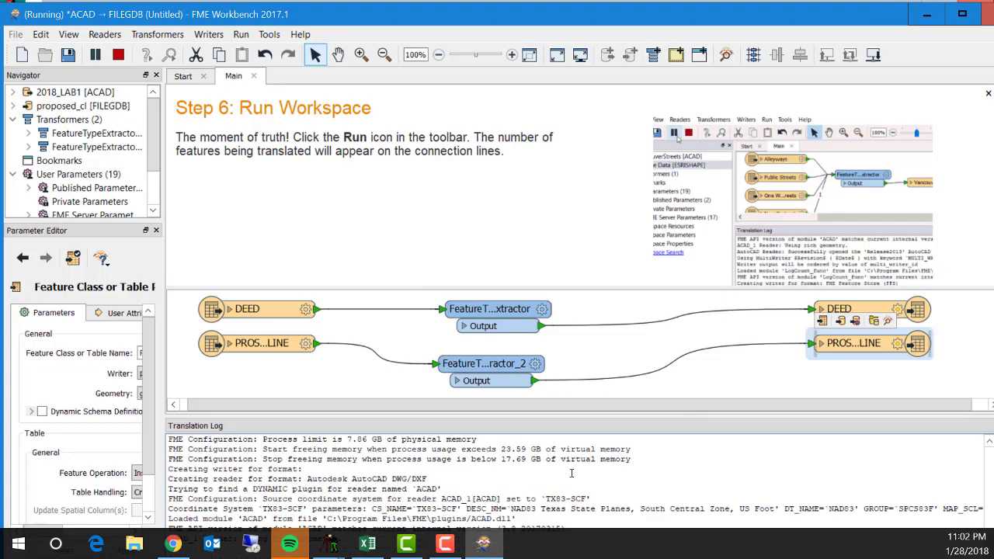
left_click_drag(641, 417, 633, 354)
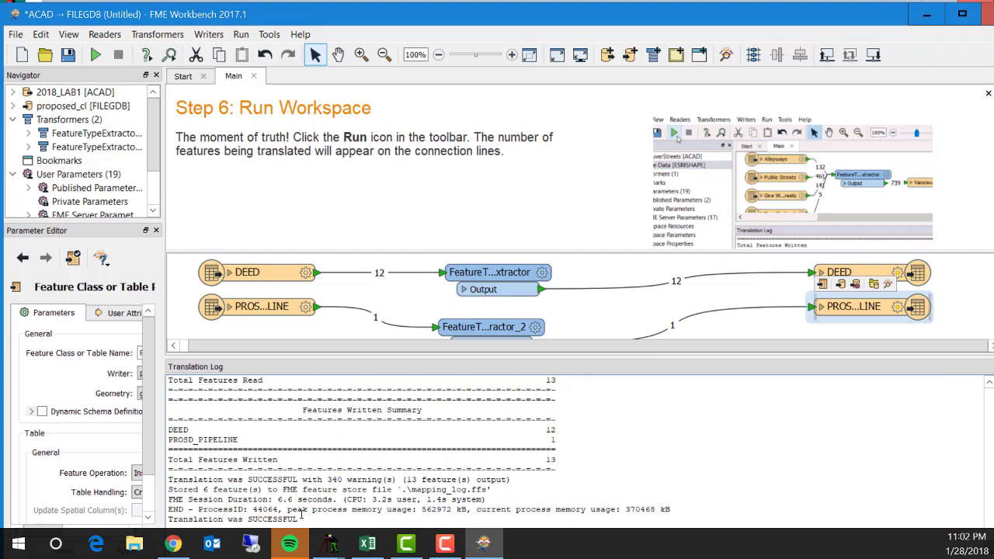
left_click_drag(298, 519, 250, 510)
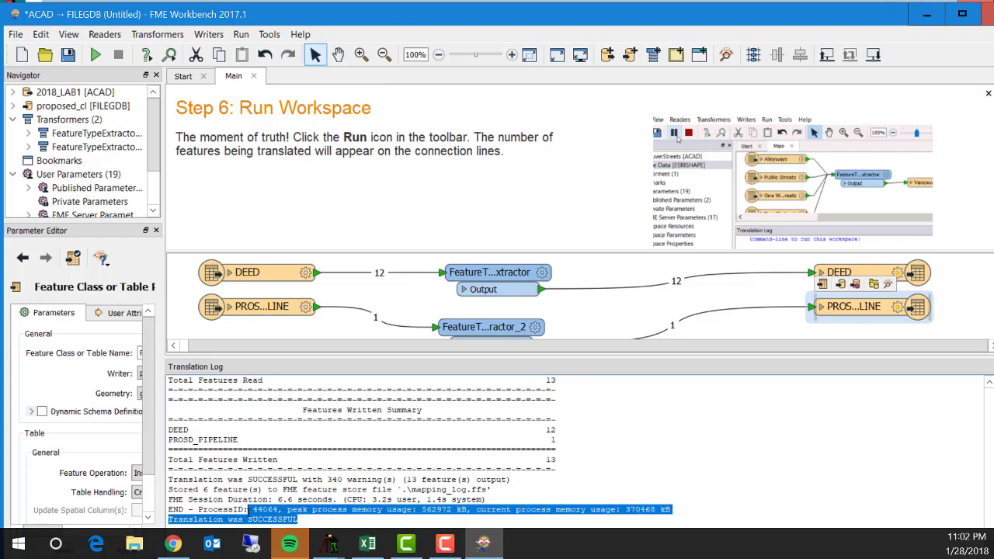
Launch ArcGIS Pro and open the recent project GEOG689_1
left_click(55, 543)
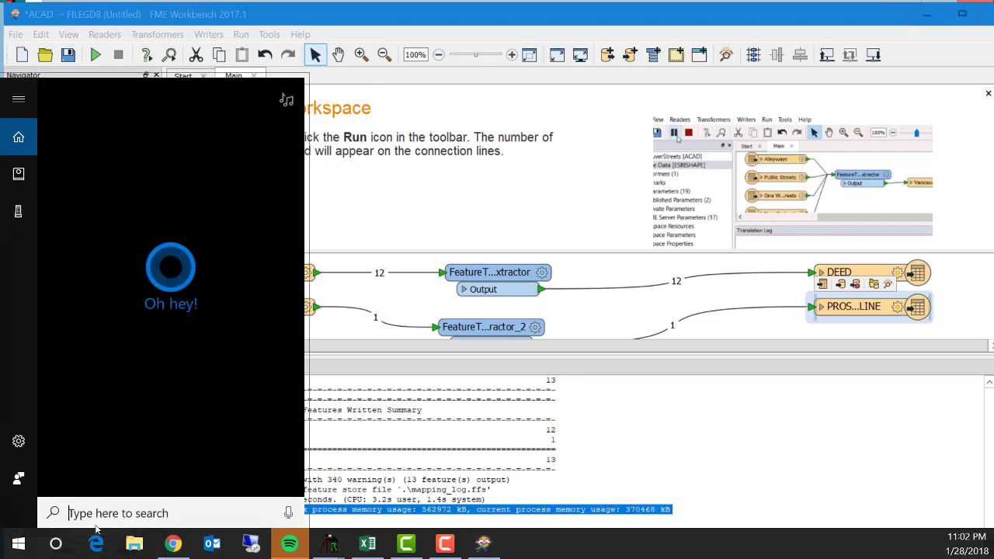
type("ar")
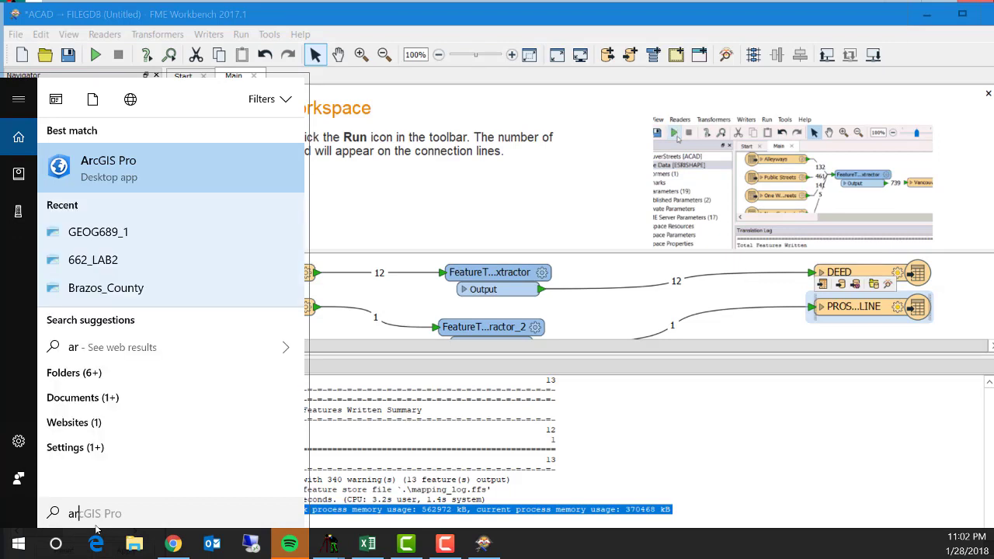
left_click(158, 160)
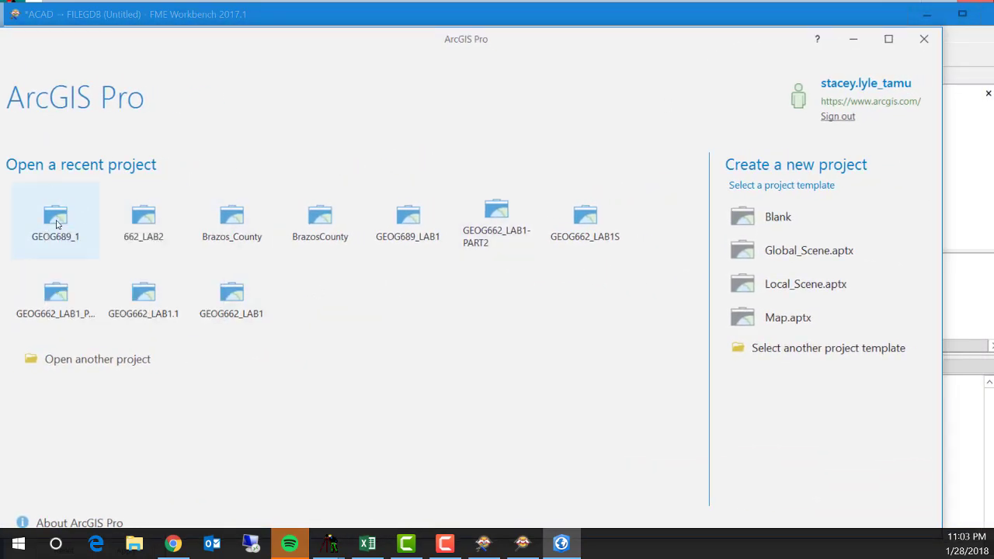
left_click(46, 187)
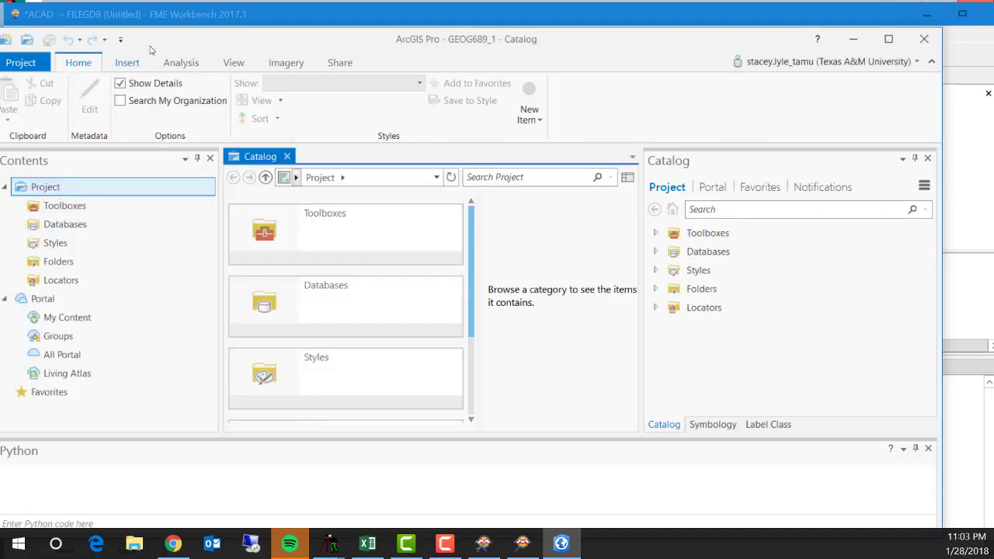
Maximize the ArcGIS Pro window and insert a new map into the project
double_click(127, 35)
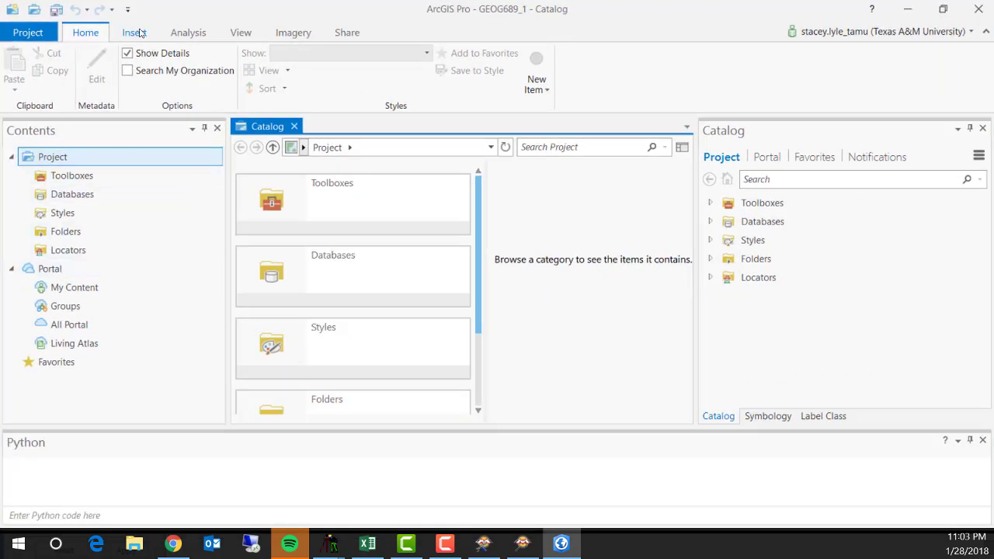
left_click(135, 33)
left_click(14, 76)
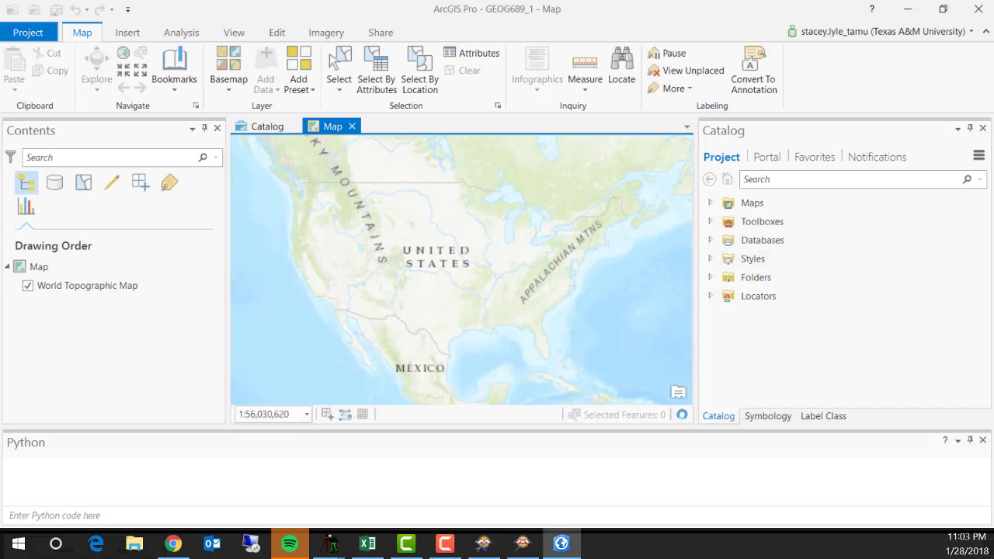
Examine the PROSD_PIPELINE output of proposed_cl in FME Data Inspector, close the inspector and switch back to FME Workbench
left_click_drag(993, 150, 472, 97)
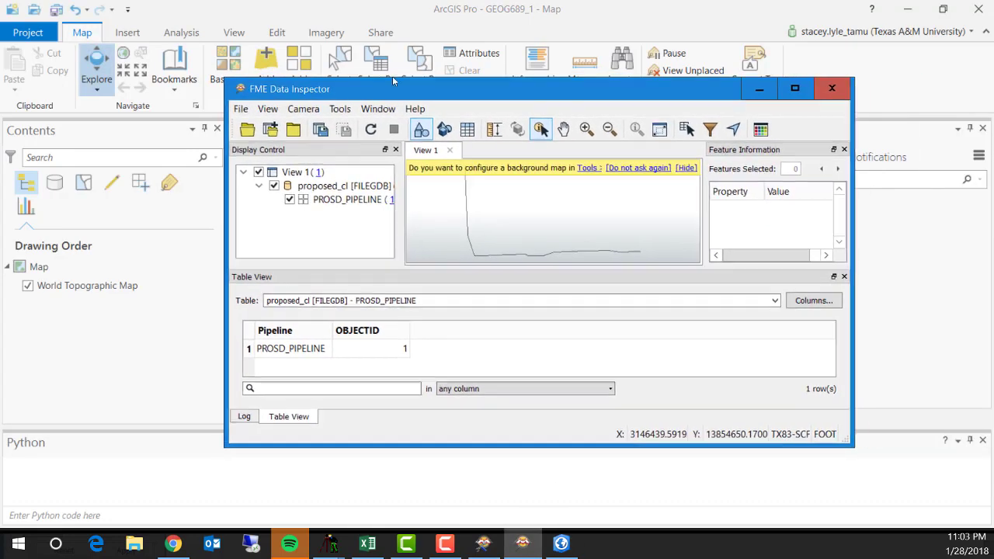
left_click(318, 200)
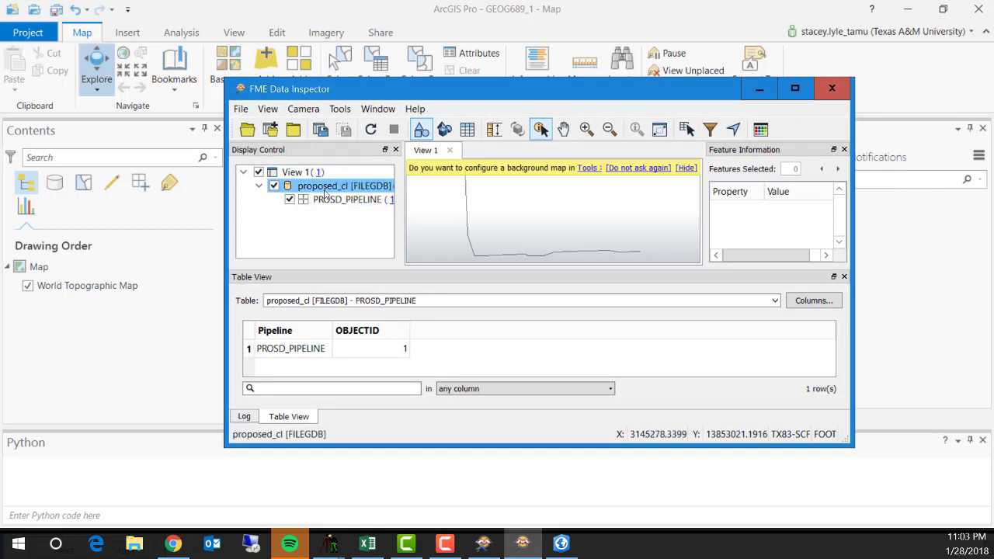
left_click(838, 88)
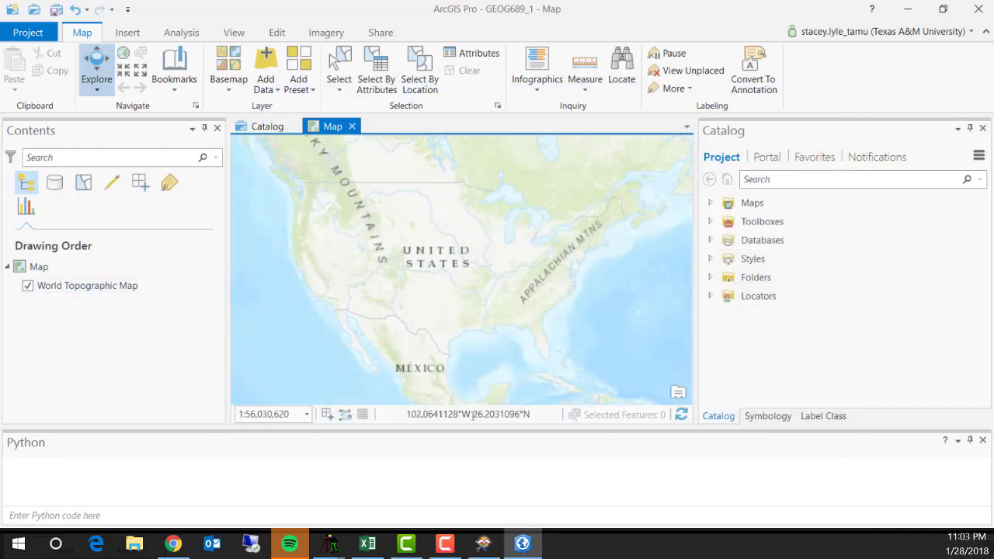
left_click(484, 547)
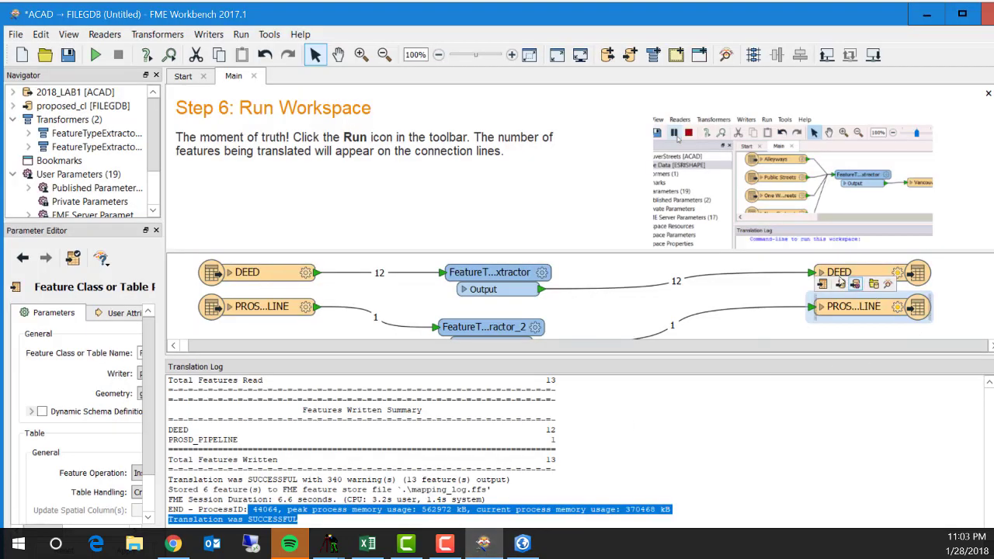
Select the DEED writer feature type of proposed_cl in the workspace and open its output for inspection
left_click(889, 287)
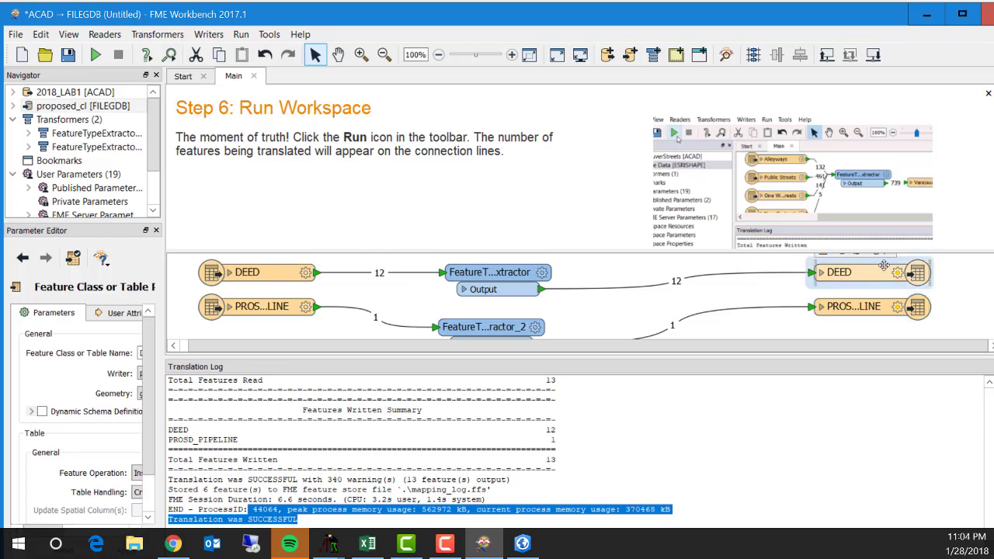
scroll(884, 266, "up", 1)
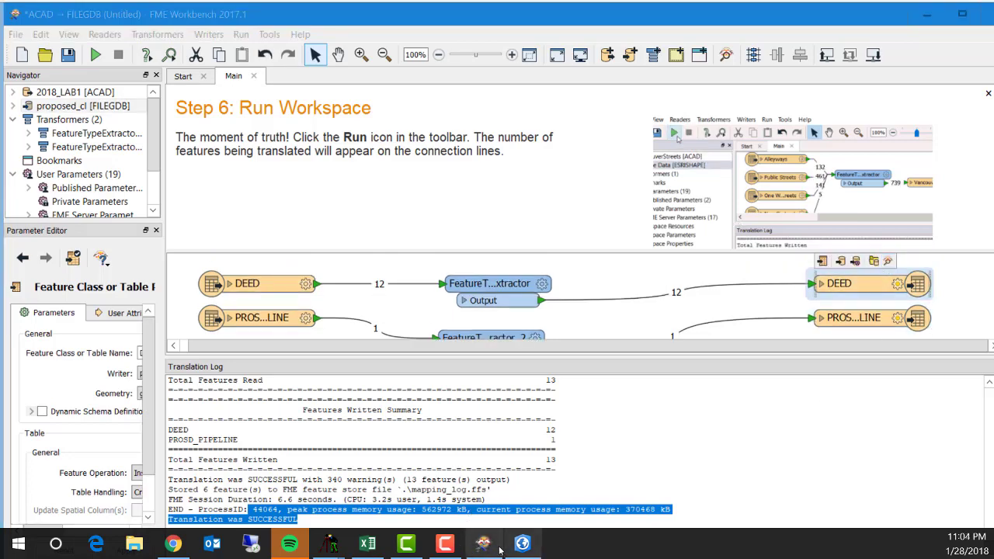
Switch to ArcGIS Pro and add the DEED and PROSD_PIPELINE feature classes from proposed_cl.gdb in 3-LABS to the map
left_click(522, 544)
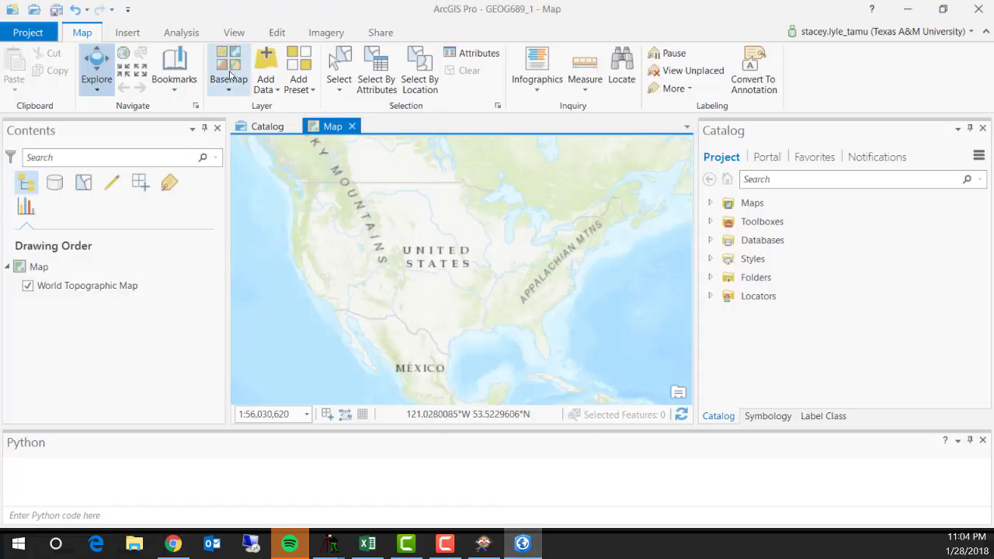
left_click(265, 68)
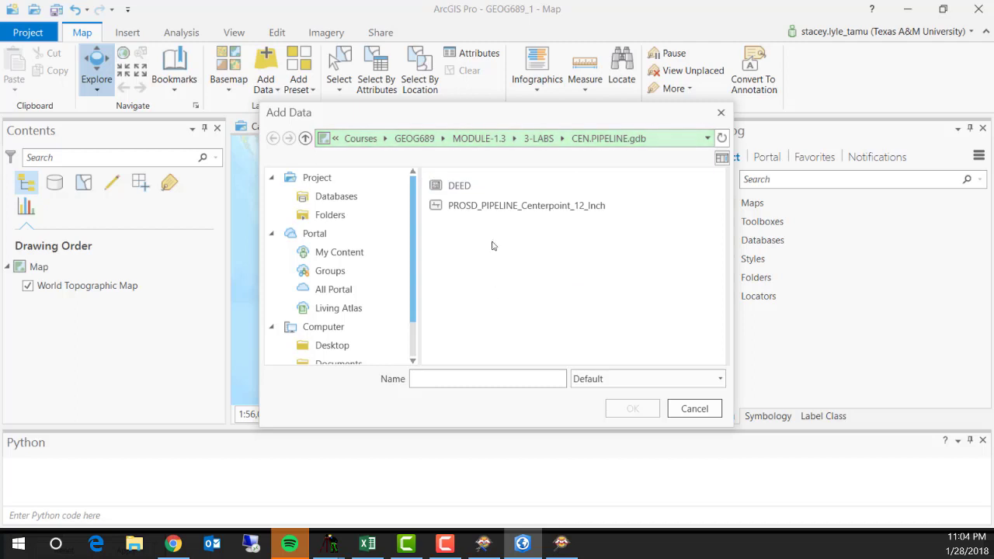
left_click(540, 139)
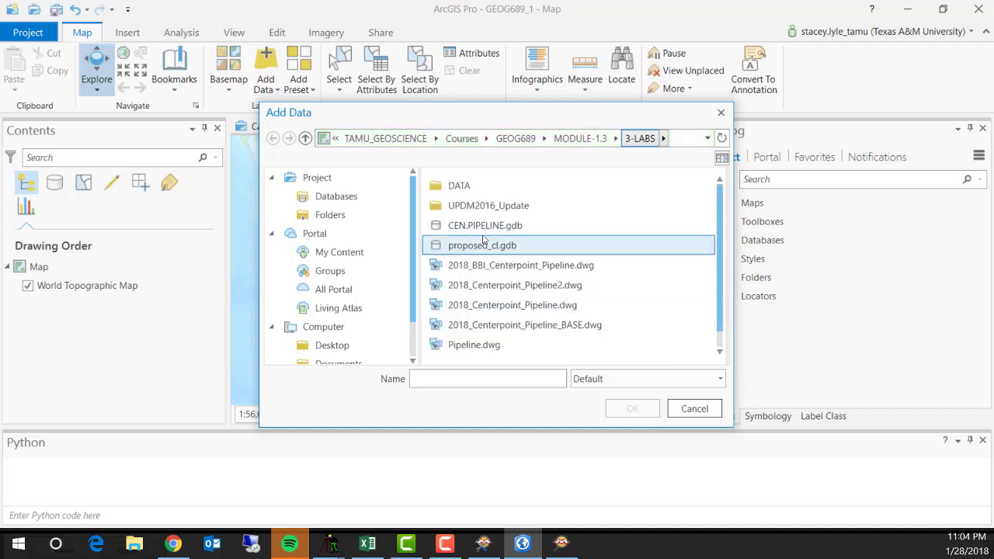
left_click(481, 245)
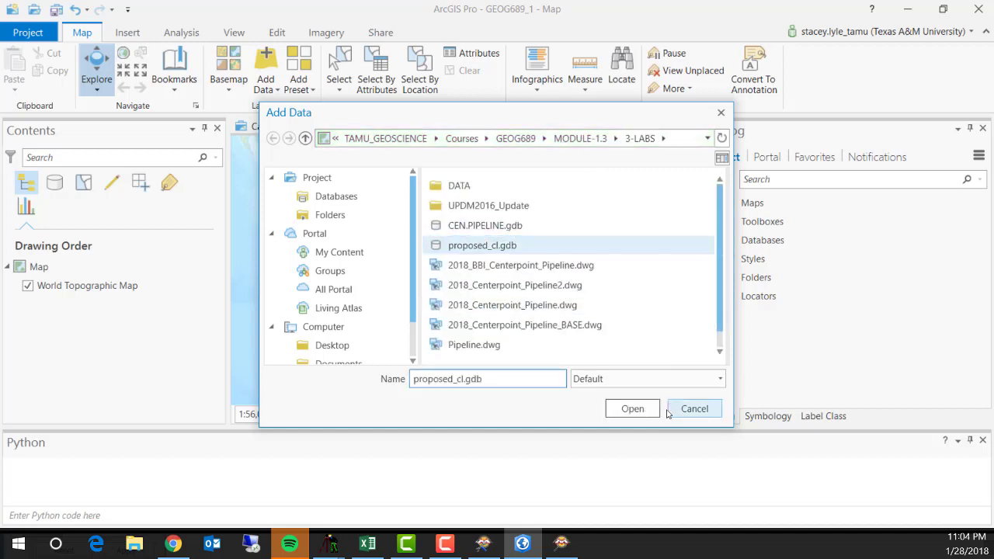
left_click(625, 408)
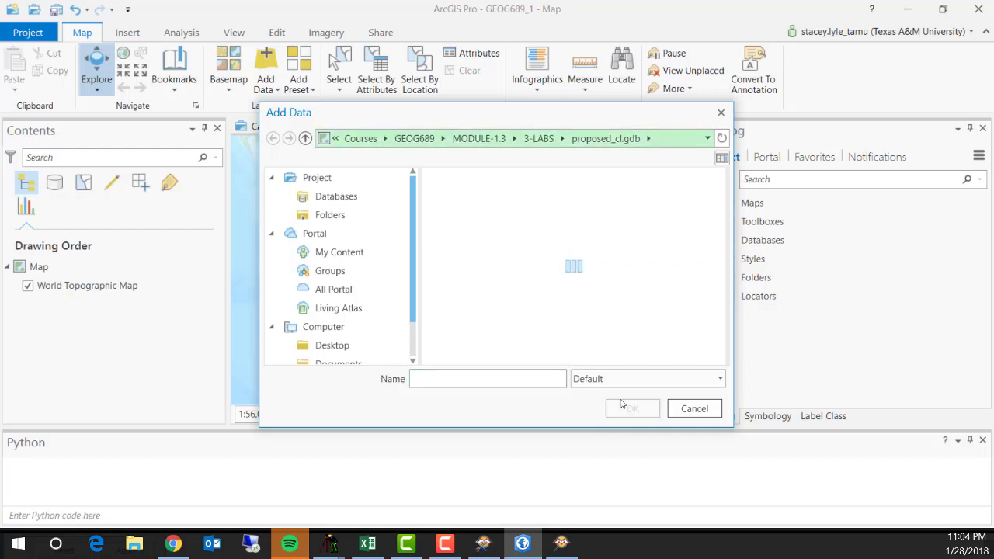
left_click(466, 187)
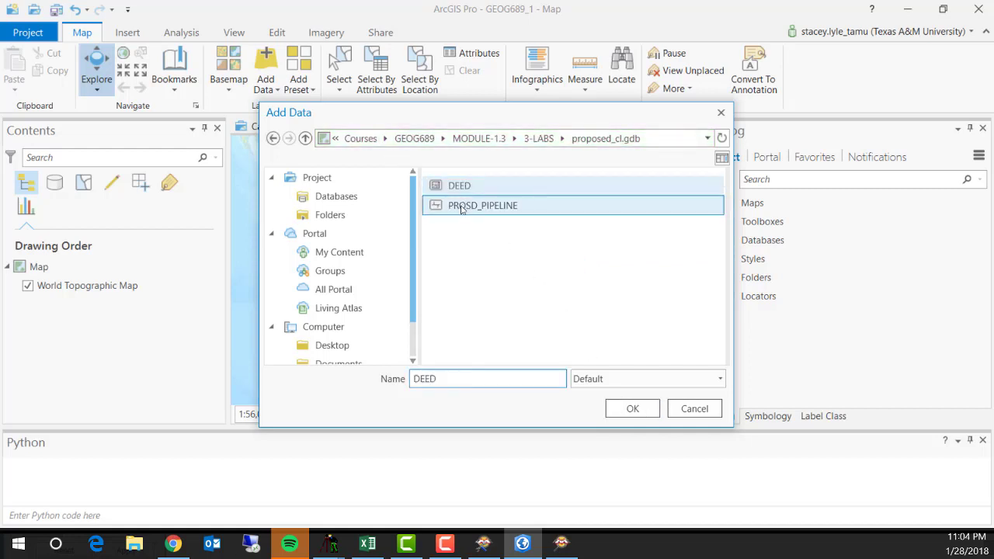
left_click(631, 409)
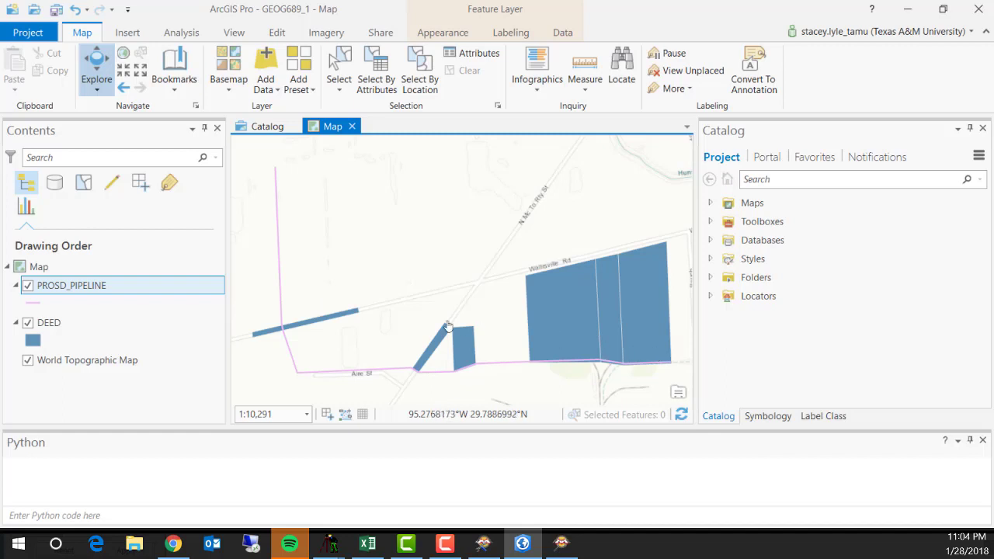
Open the DEED layer's attribute table and review all of its polygon records
right_click(62, 321)
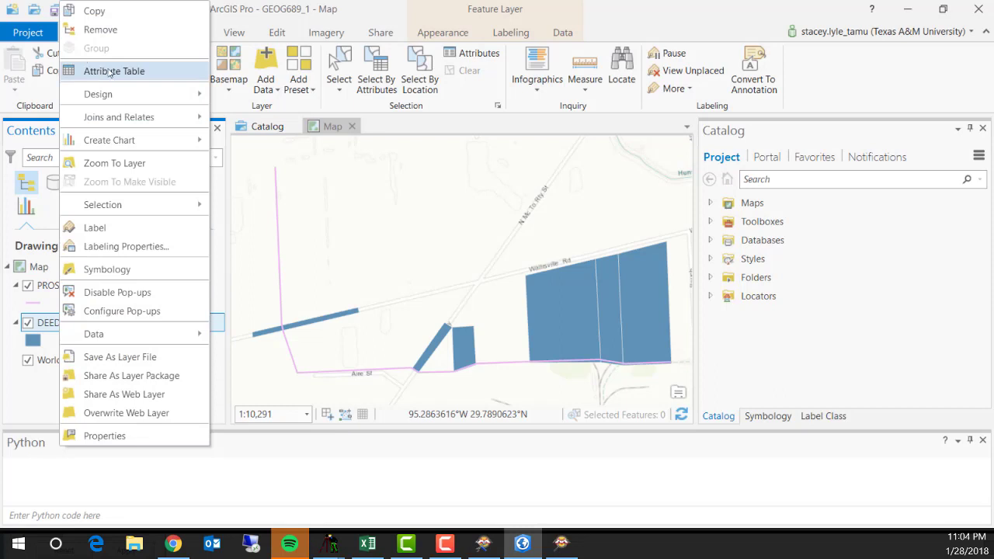
key("Return")
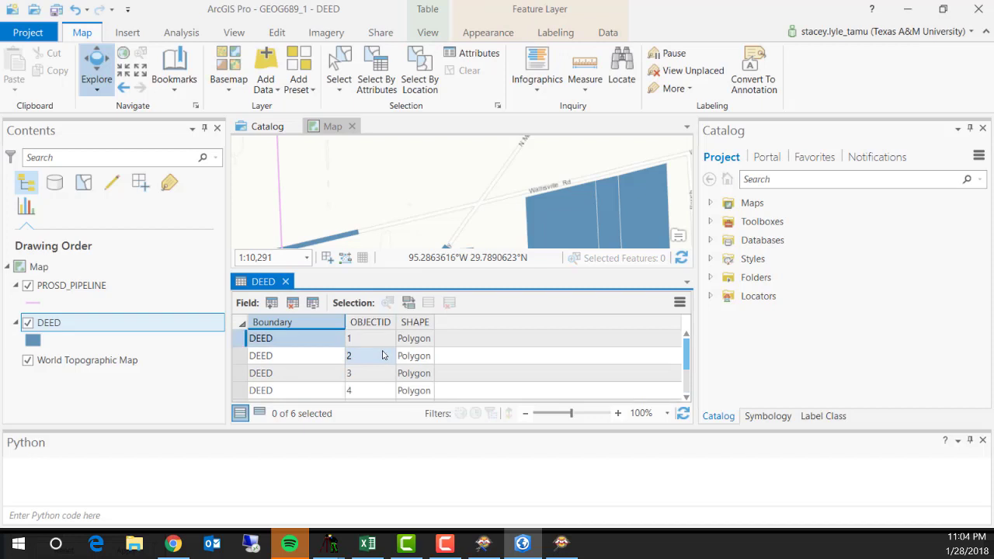
scroll(382, 355, "down", 2)
scroll(384, 343, "up", 2)
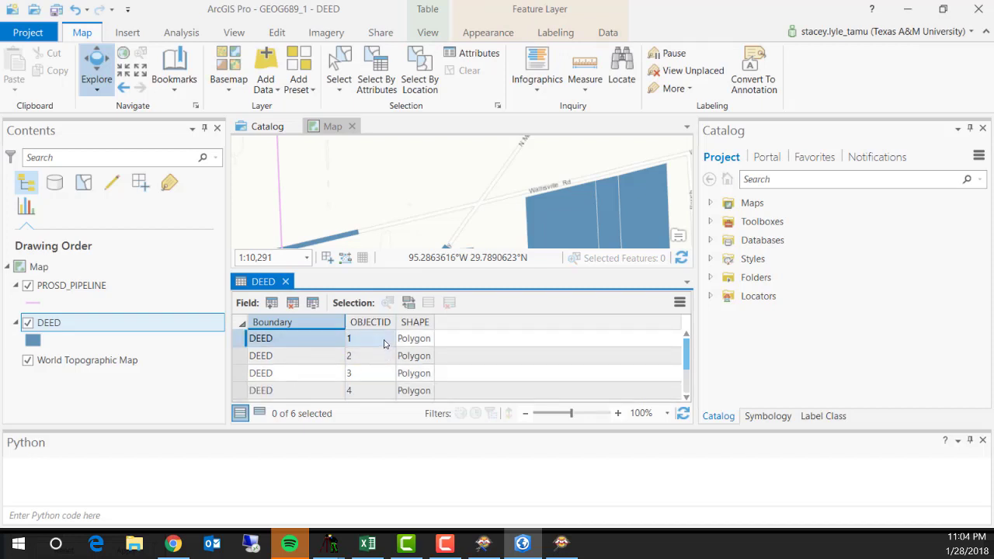
scroll(383, 346, "down", 2)
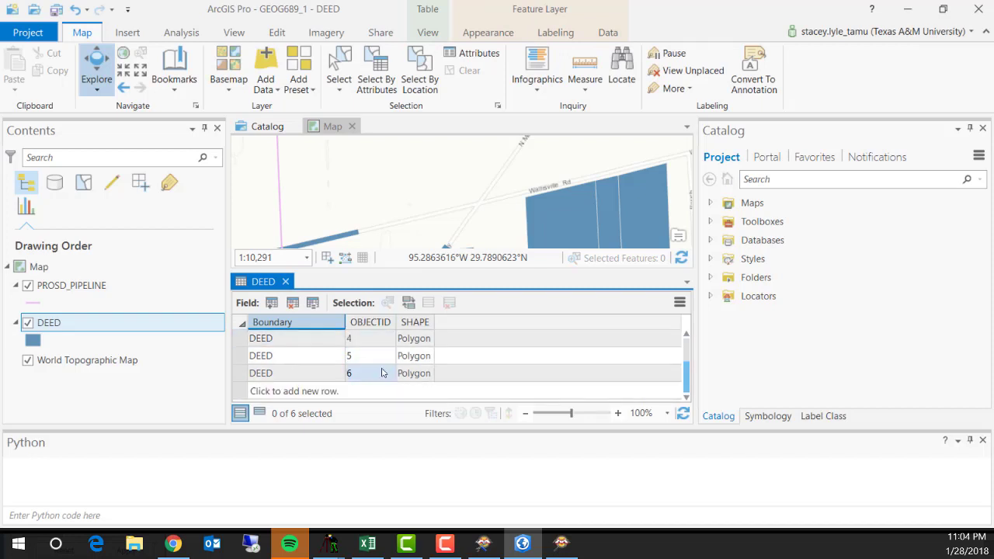
scroll(383, 372, "up", 2)
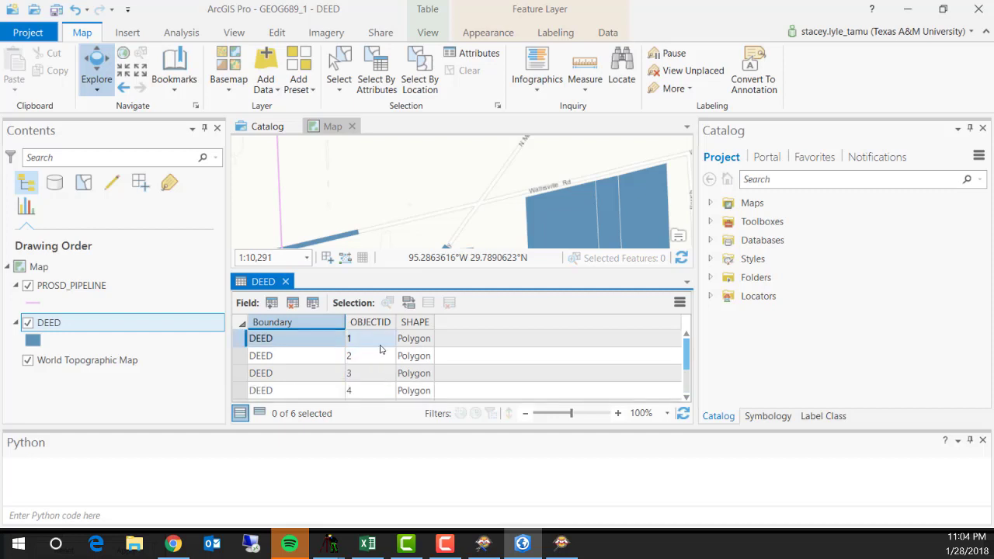
scroll(377, 342, "down", 2)
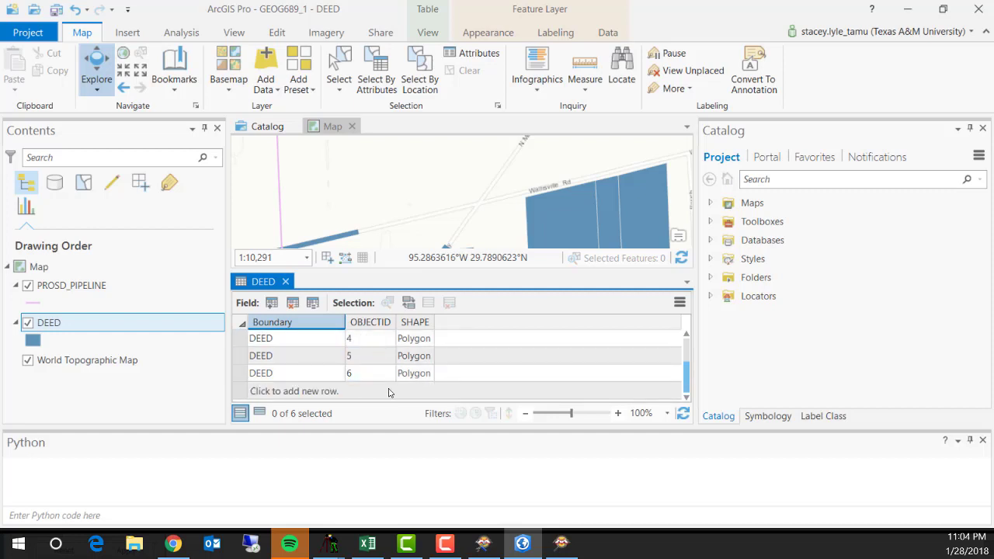
Switch to 2018_Centerpoint_Pipeline_BASE.dwg in Carlson Survey and check the boundary polylines of the narrow road strip and the large eastern parcel
left_click(330, 544)
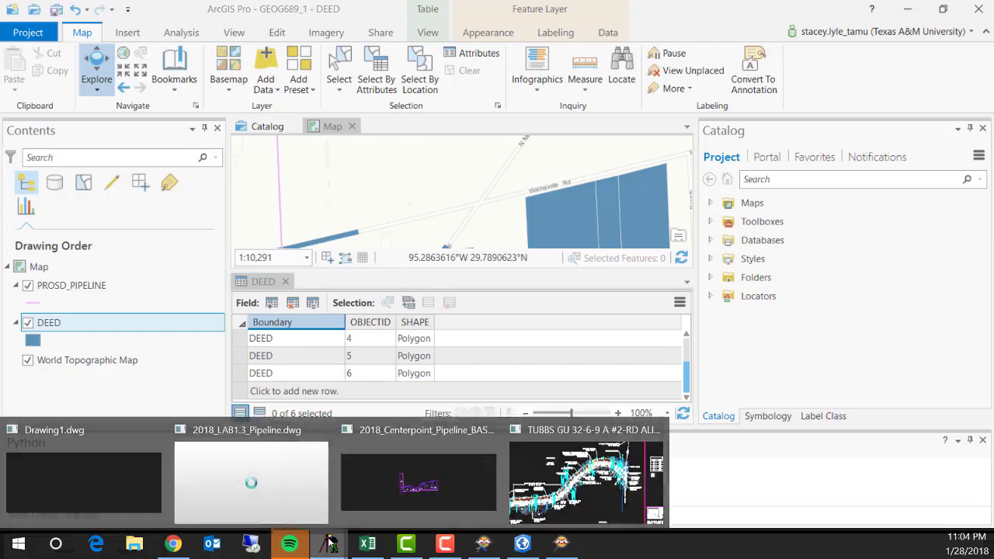
left_click(382, 484)
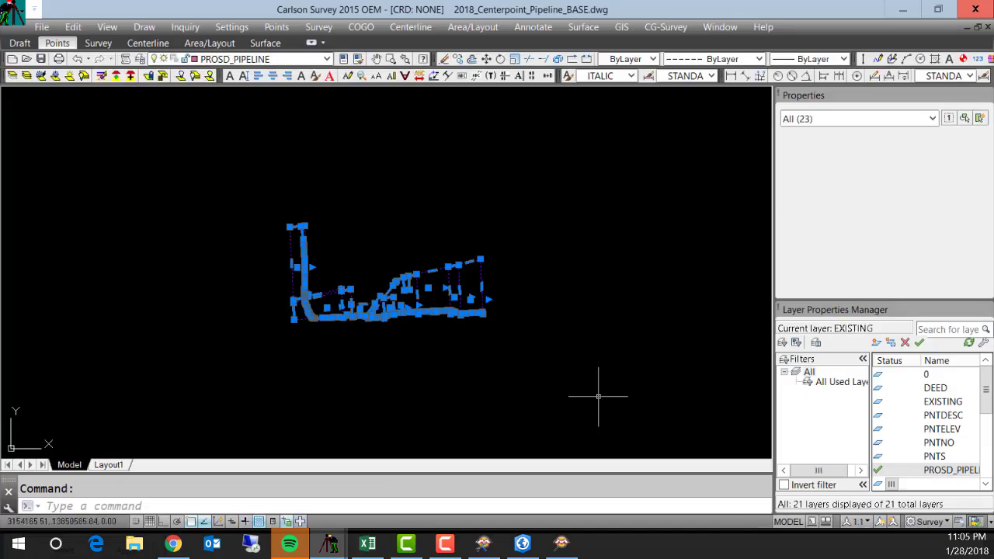
scroll(351, 299, "up", 4)
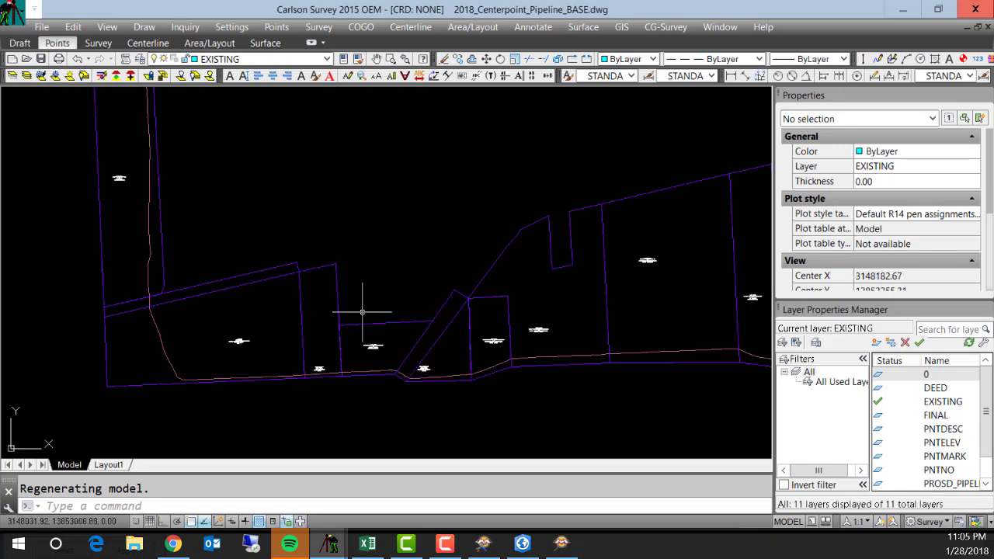
left_click(208, 284)
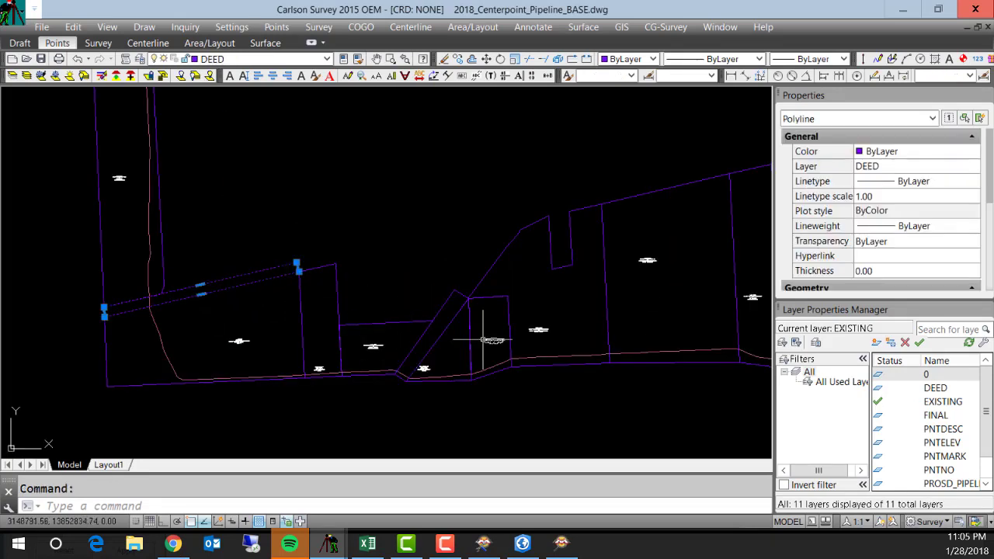
key("Escape")
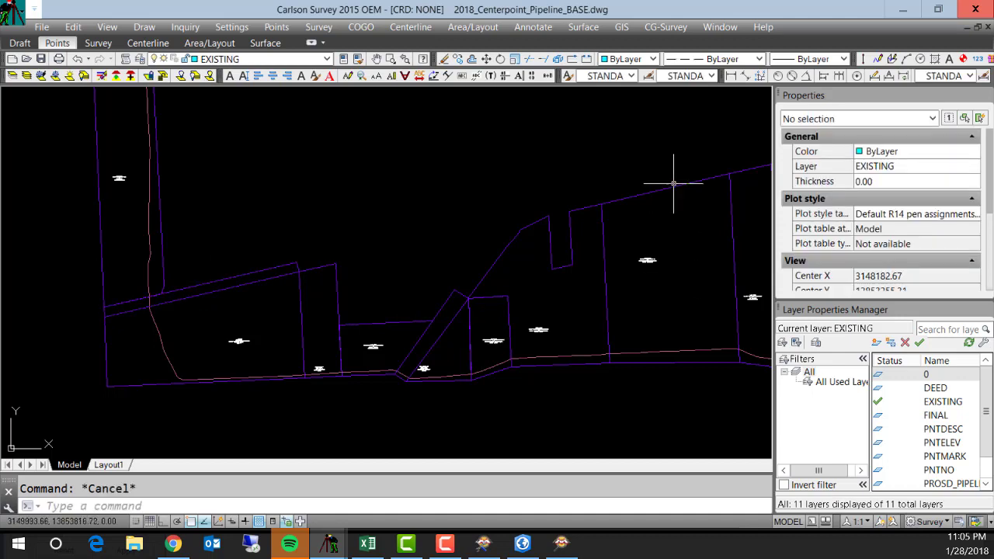
left_click(672, 186)
key("Escape")
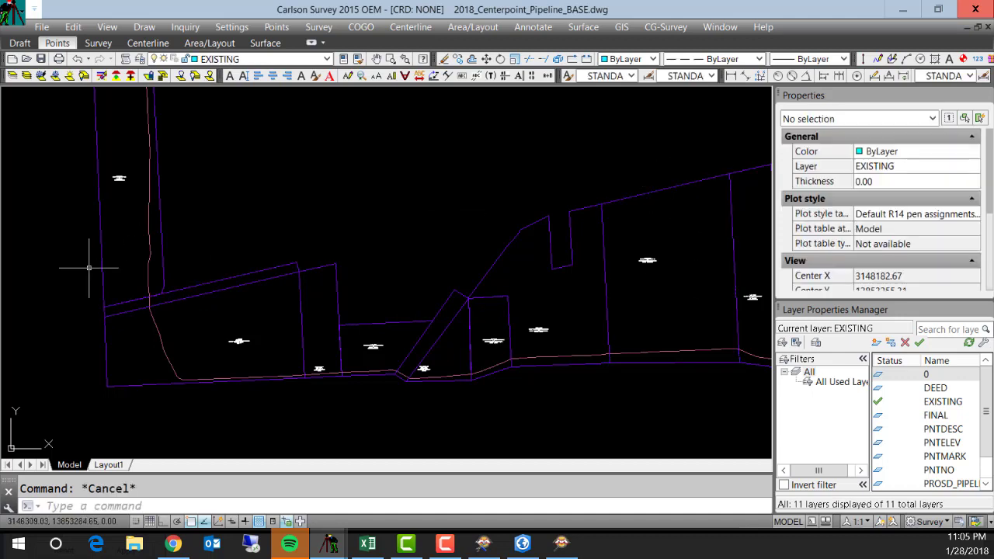
Examine the DEED polyline of the tall western parcel, its lower corners and the shared edge of the parcel south of the road strip
left_click(104, 261)
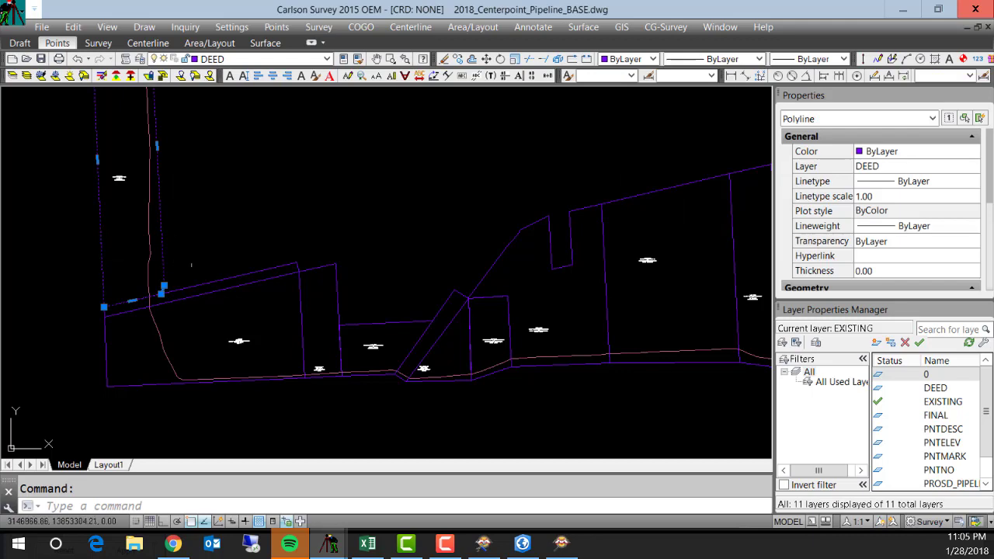
scroll(163, 291, "up", 3)
scroll(163, 291, "down", 6)
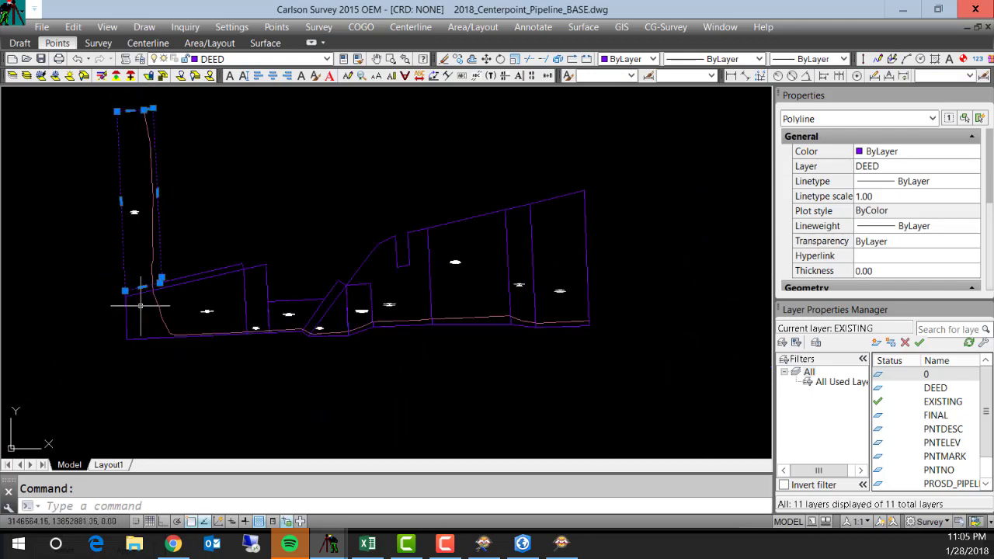
key("Escape")
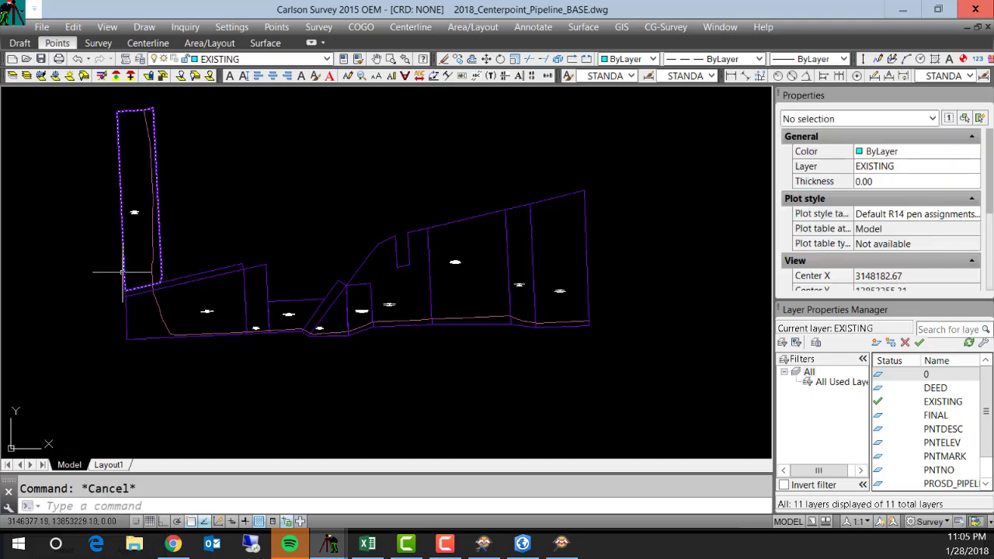
left_click(123, 271)
scroll(138, 282, "up", 5)
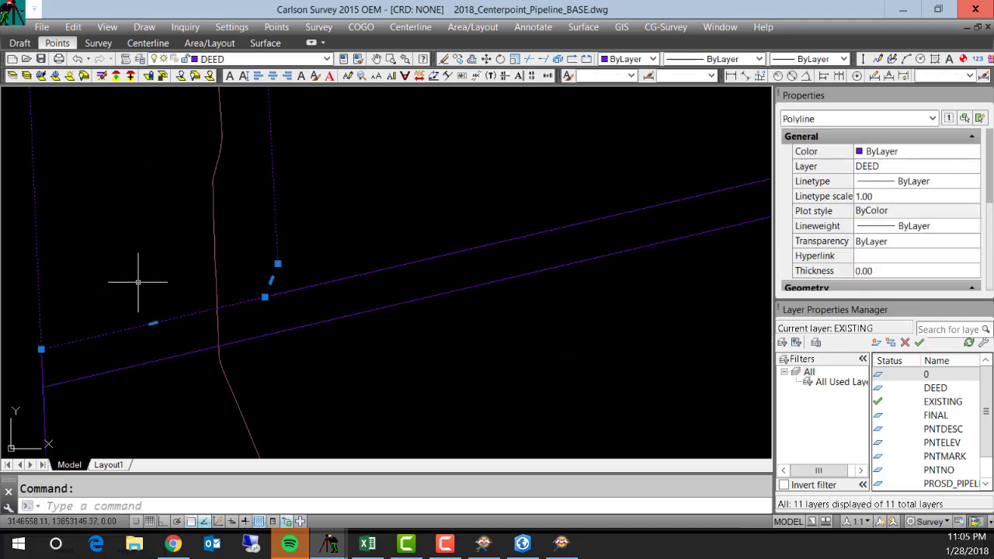
scroll(138, 282, "down", 5)
key("Escape")
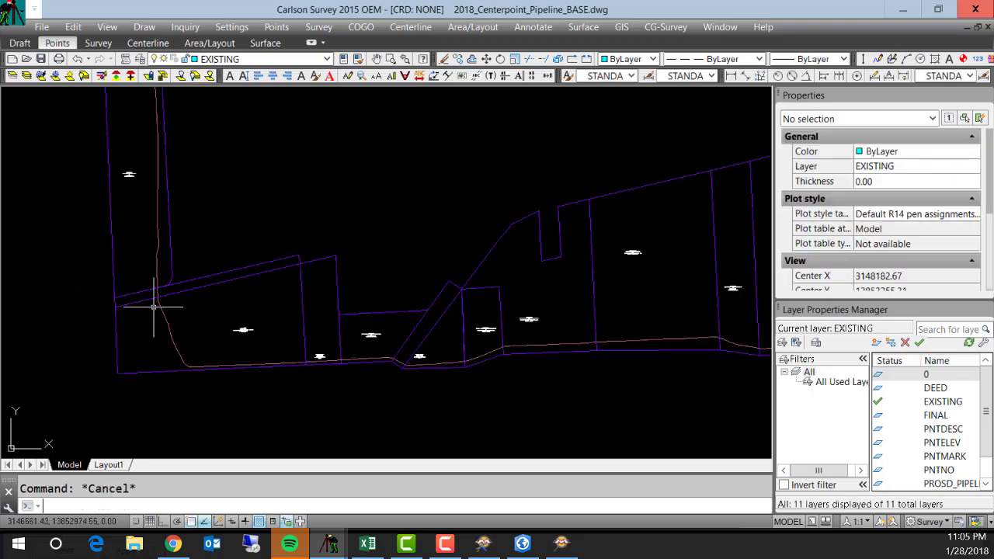
left_click(301, 294)
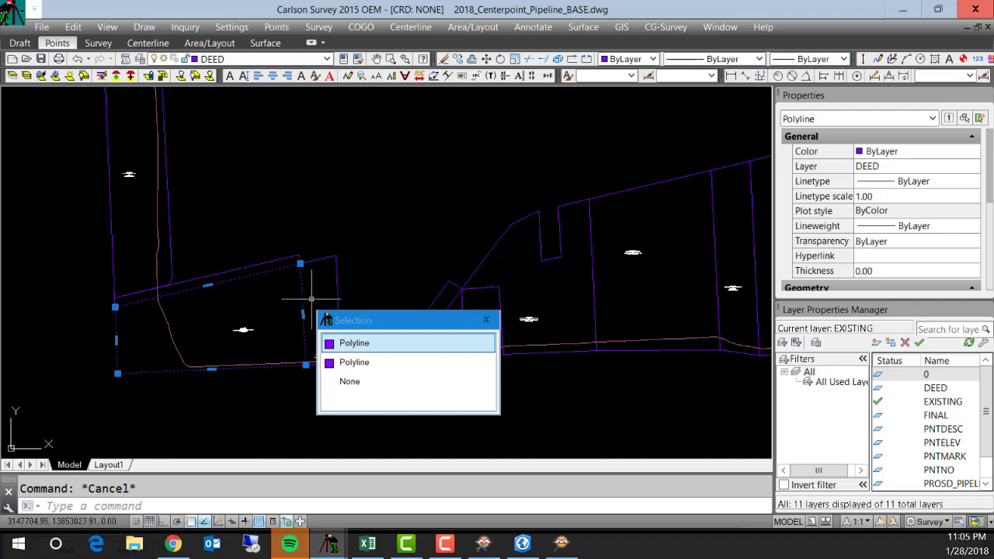
Switch back to ArcGIS Pro and examine which DEED parcels were converted to polygons along the pipeline
left_click(522, 543)
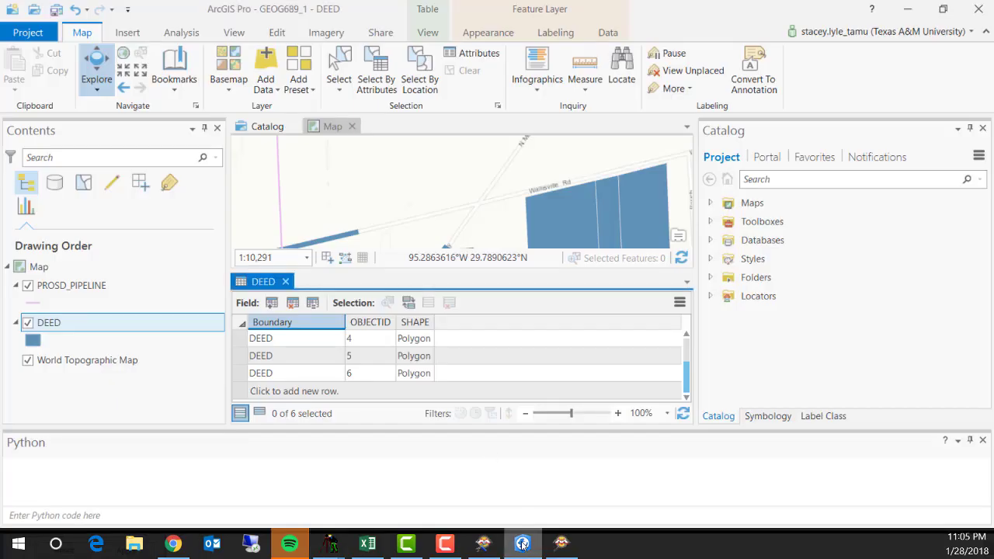
scroll(511, 222, "down", 3)
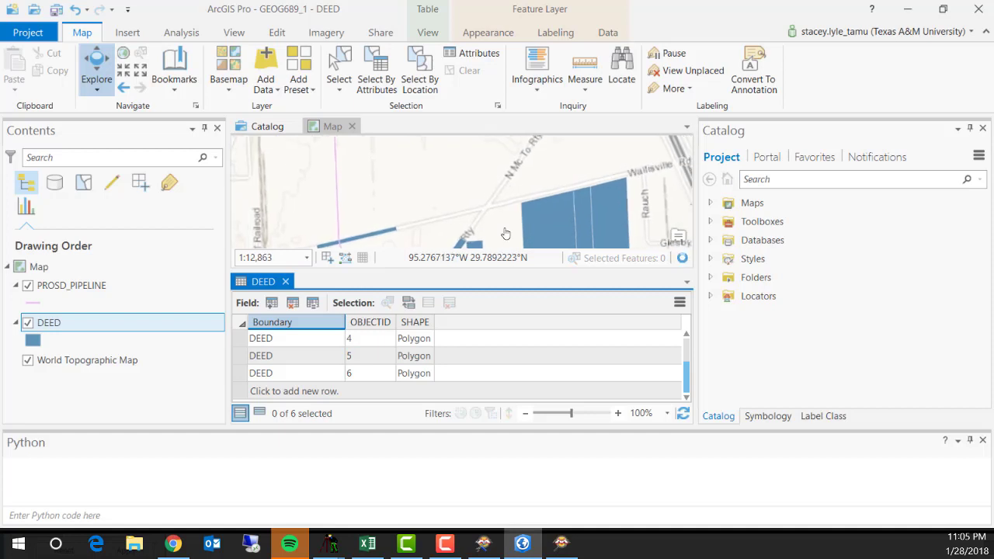
left_click(506, 200)
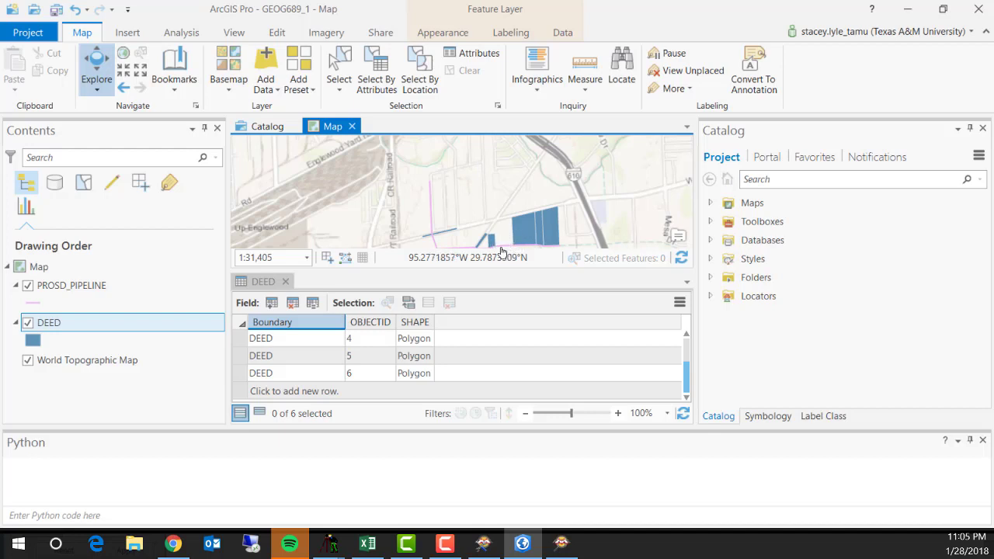
scroll(567, 237, "up", 5)
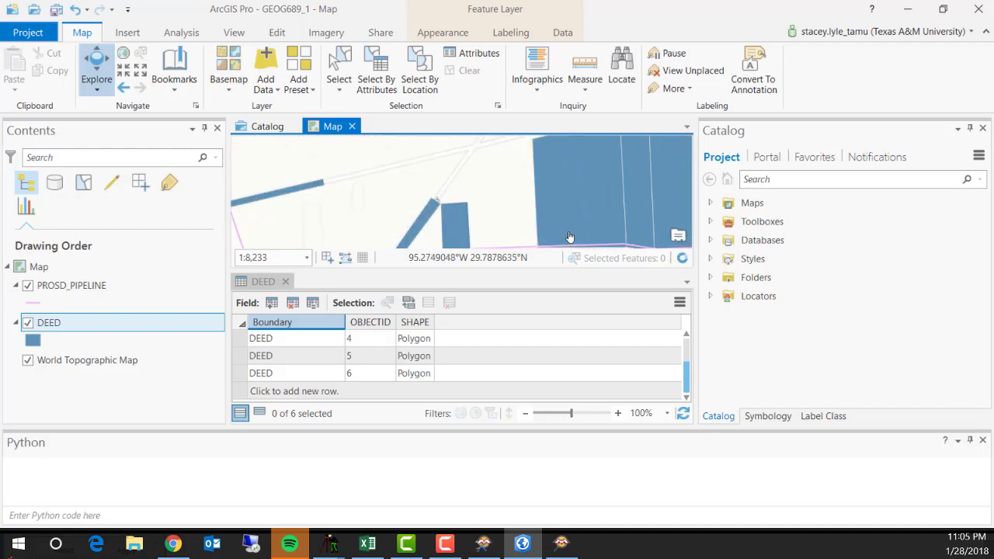
scroll(515, 225, "down", 2)
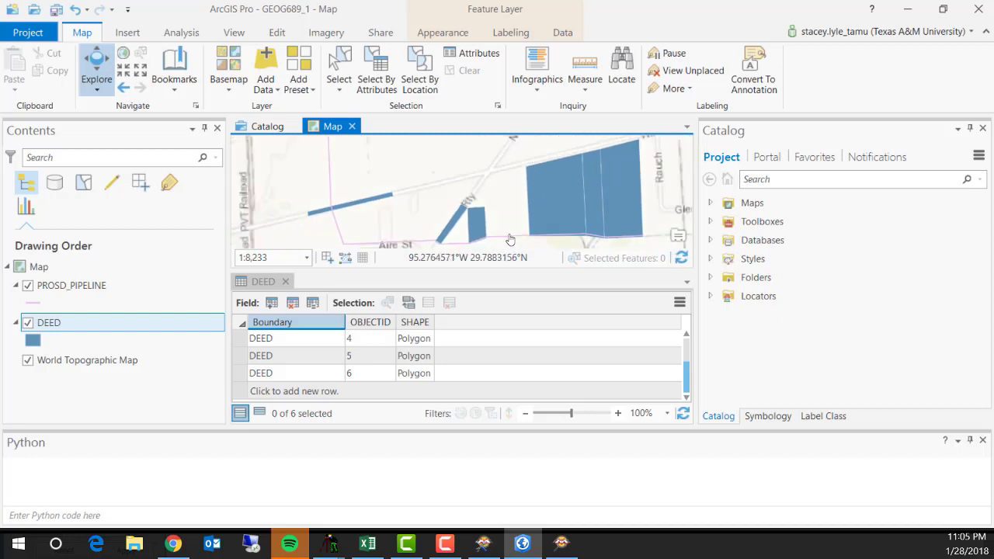
scroll(494, 244, "up", 4)
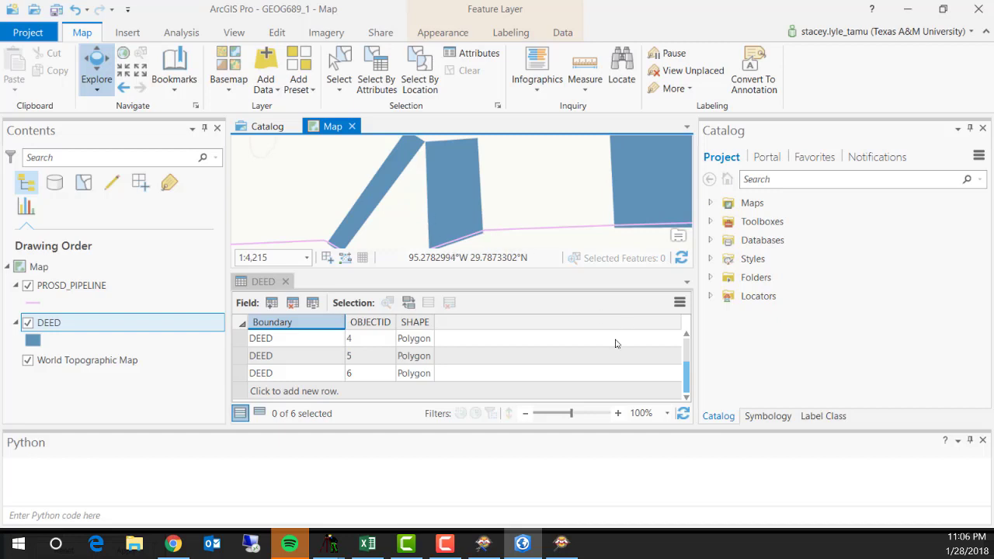
mouse_move(480, 546)
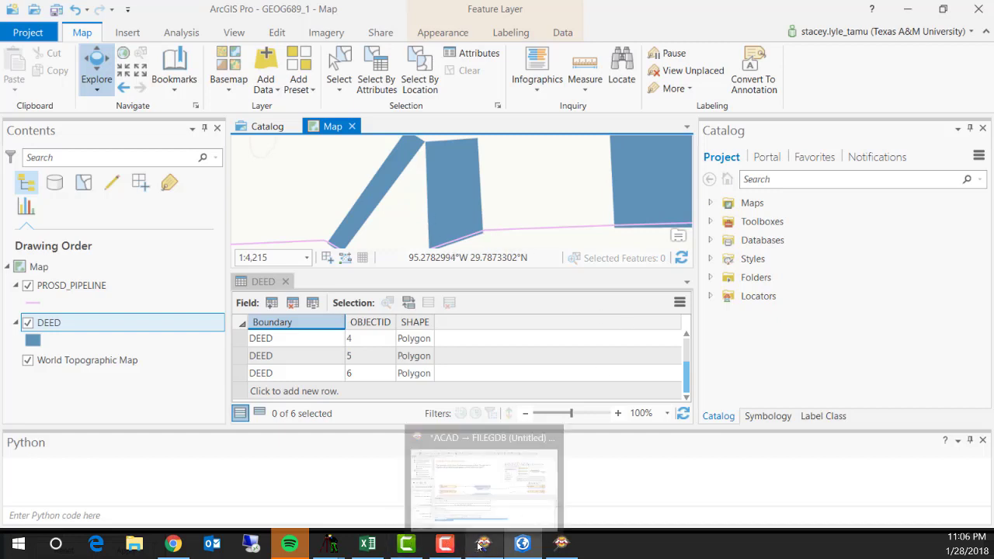